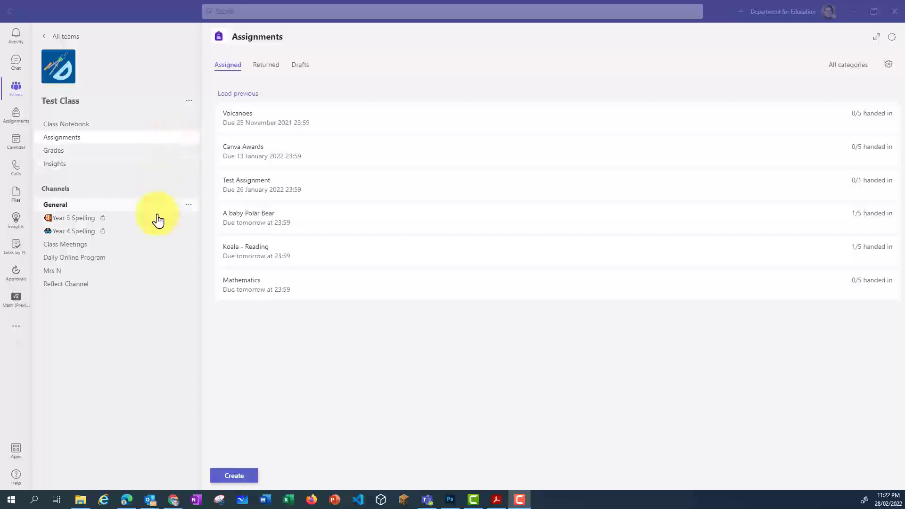
# Create a new assignment titled "Koala - Reading Assignment" and attach Reading Progress to it.
pyautogui.click(246, 477)
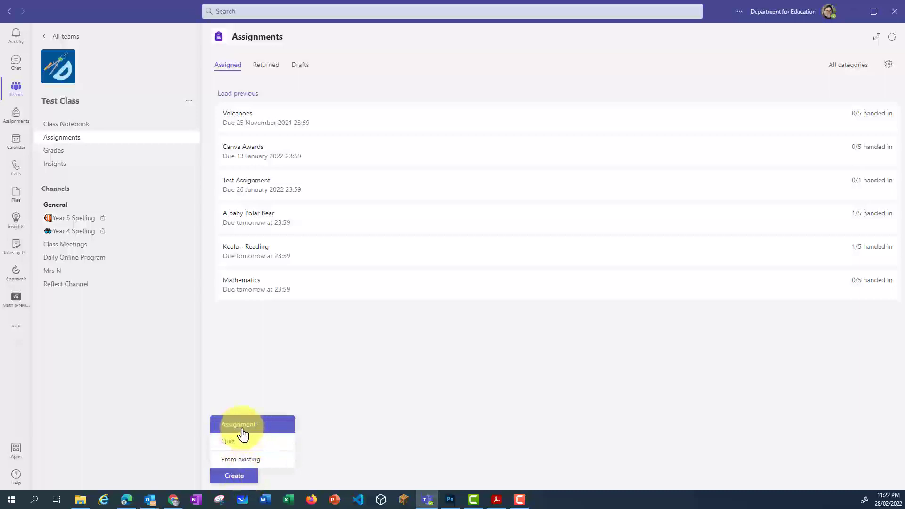
pyautogui.click(241, 425)
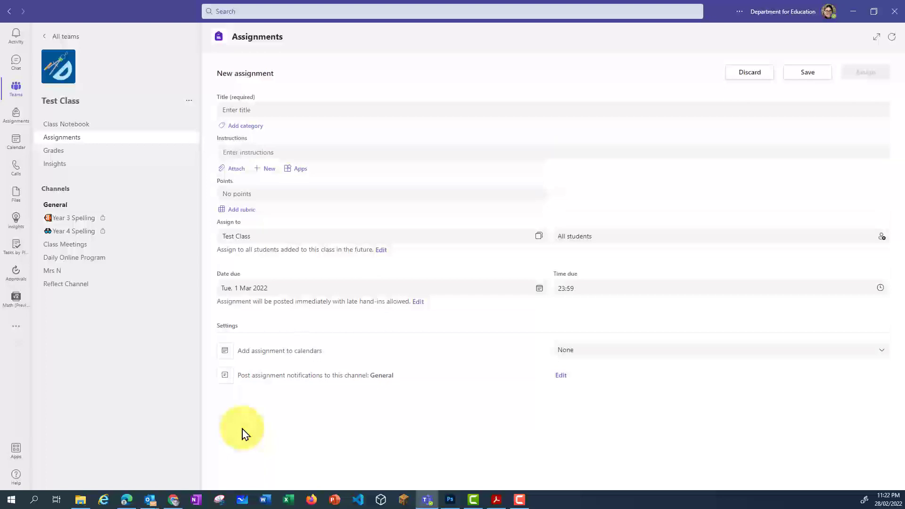
pyautogui.click(294, 108)
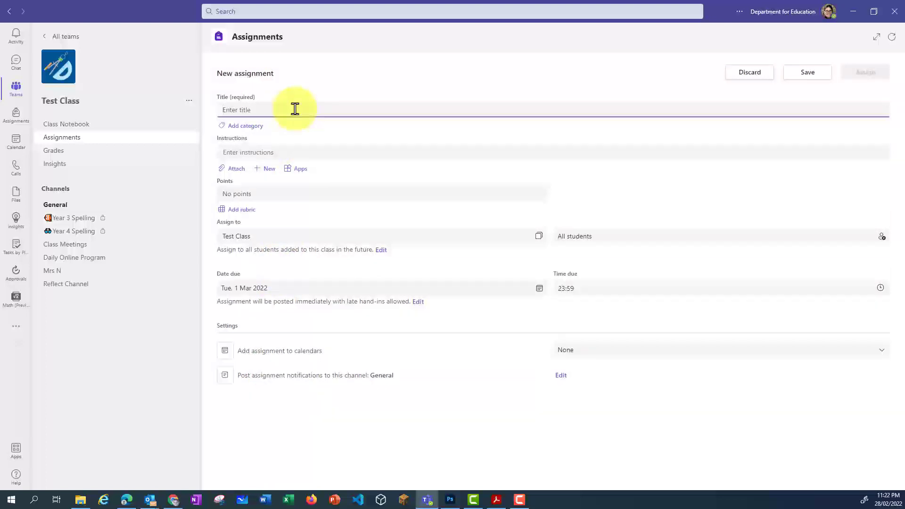
pyautogui.write('Koala - Reading Assignment')
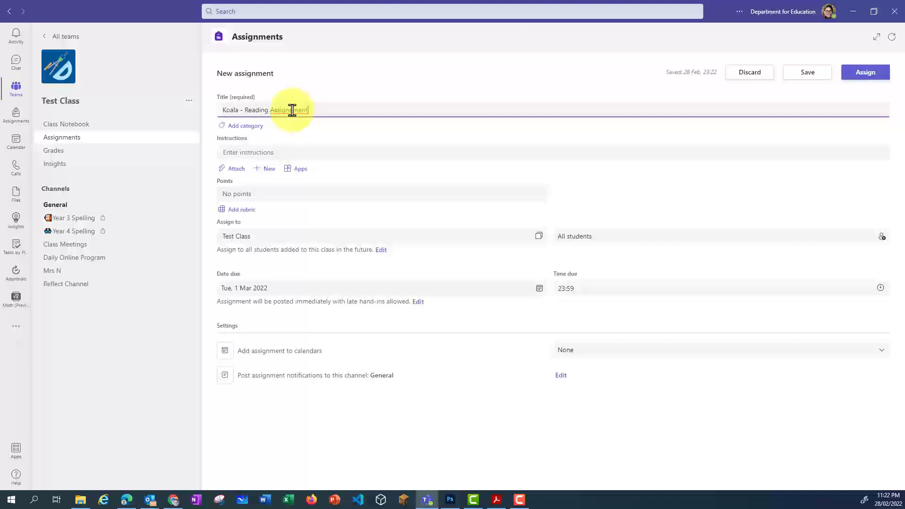
pyautogui.click(358, 131)
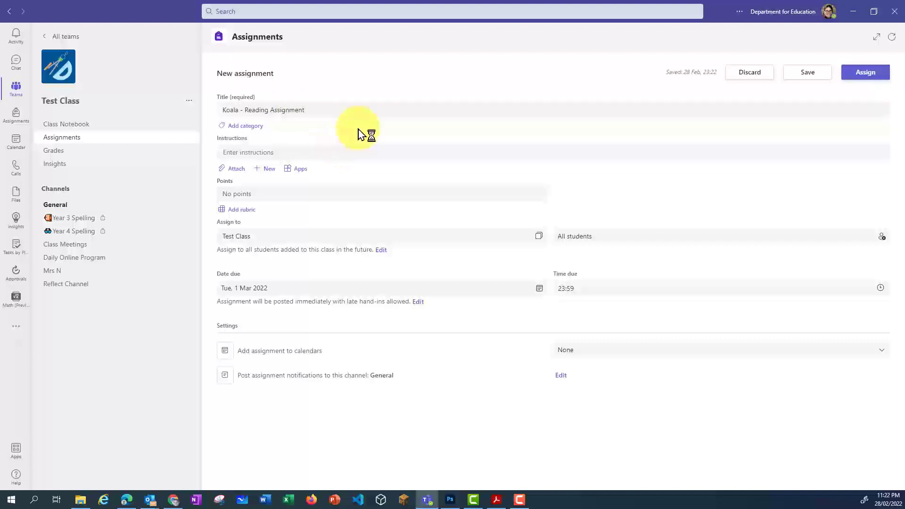
pyautogui.click(234, 170)
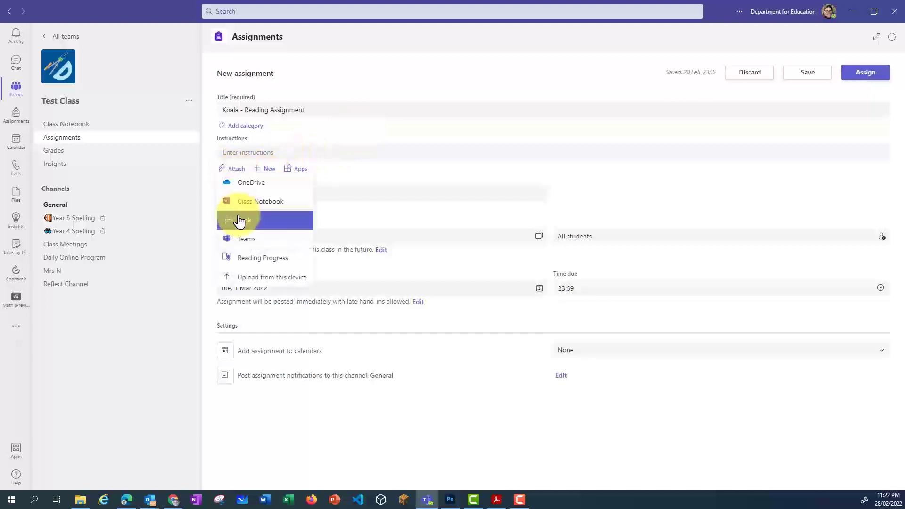
pyautogui.click(260, 265)
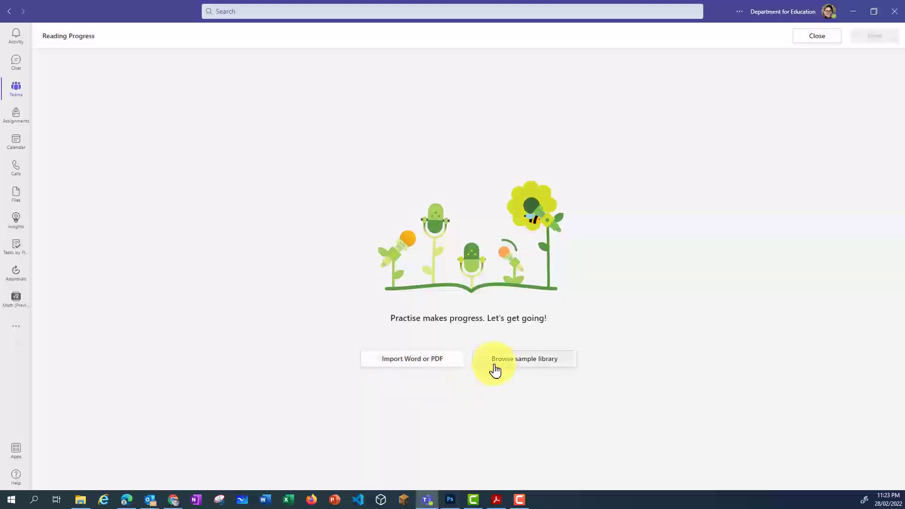
# Browse the grade 3 passages in the sample library and preview "Ancient China: Travel Journal Part 5".
pyautogui.click(522, 366)
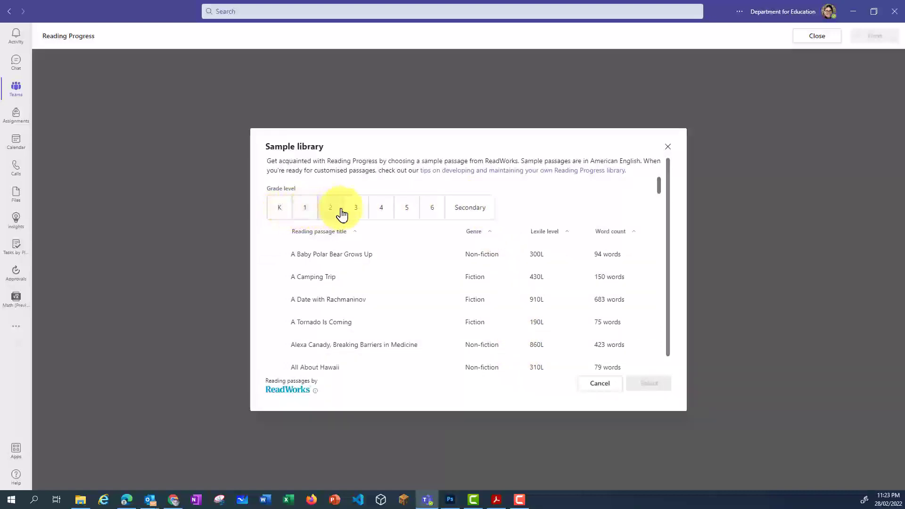
pyautogui.click(357, 212)
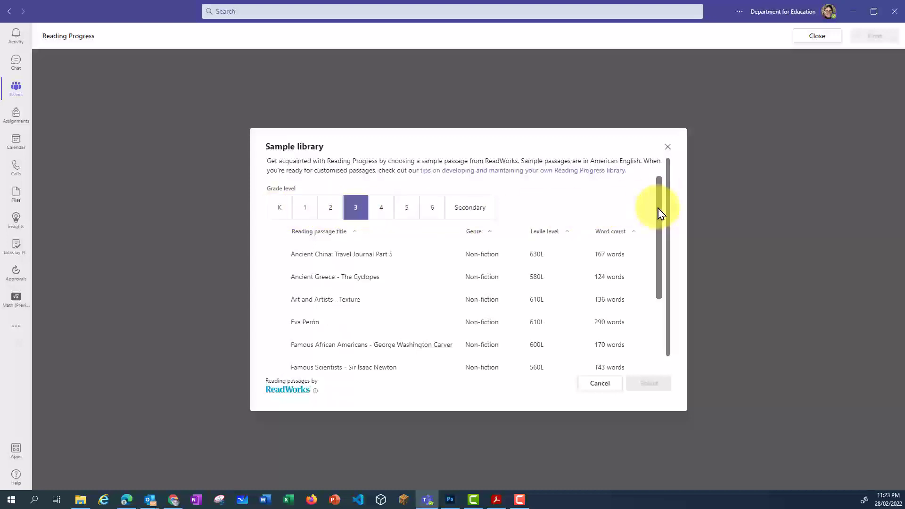
pyautogui.moveTo(658, 212)
pyautogui.mouseDown()
pyautogui.moveTo(652, 319)
pyautogui.moveTo(664, 210)
pyautogui.mouseUp()
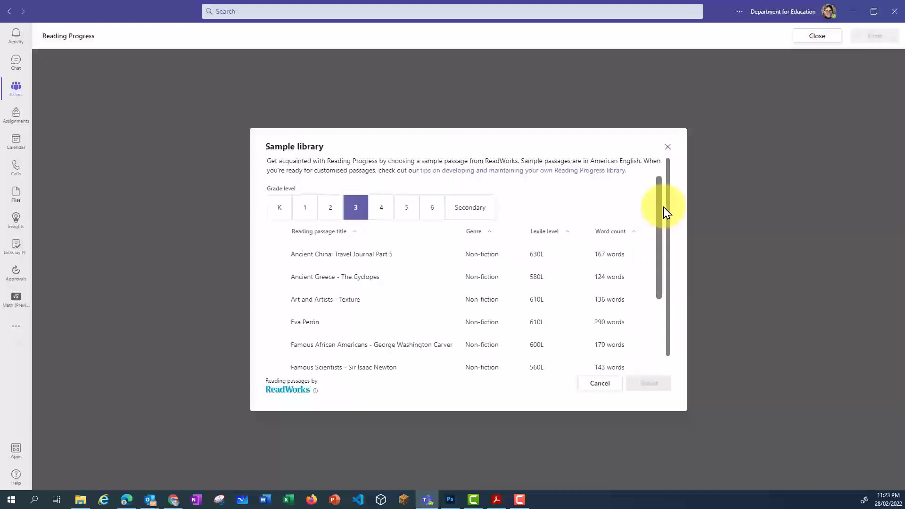
pyautogui.click(364, 256)
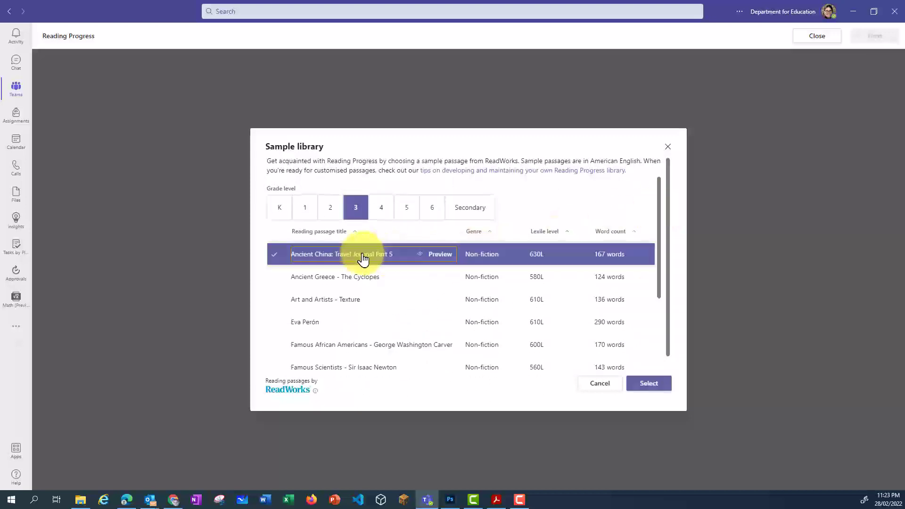
pyautogui.click(437, 255)
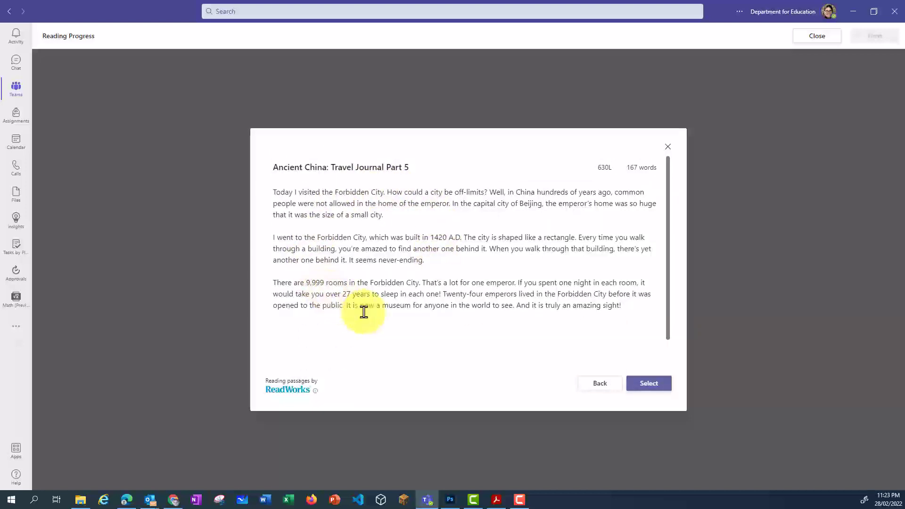
pyautogui.click(593, 386)
pyautogui.click(599, 385)
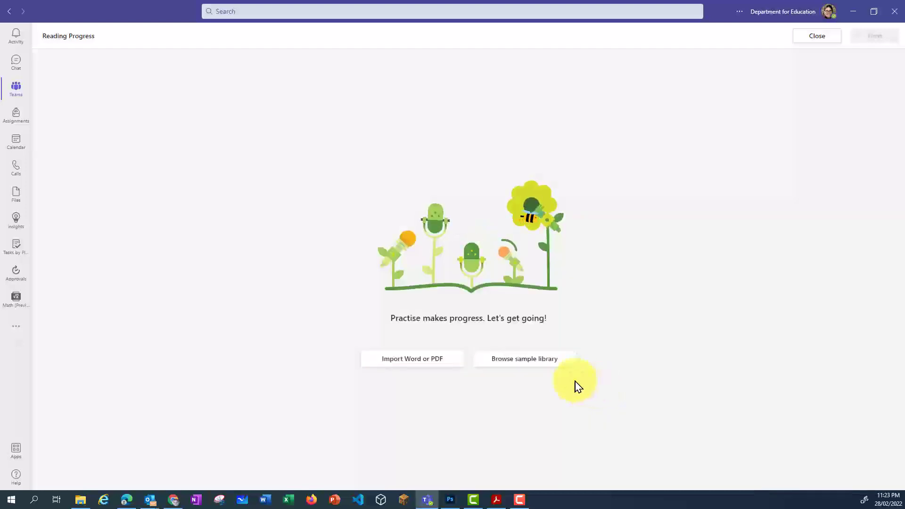
# Import example.pdf from this device as the reading passage.
pyautogui.click(422, 366)
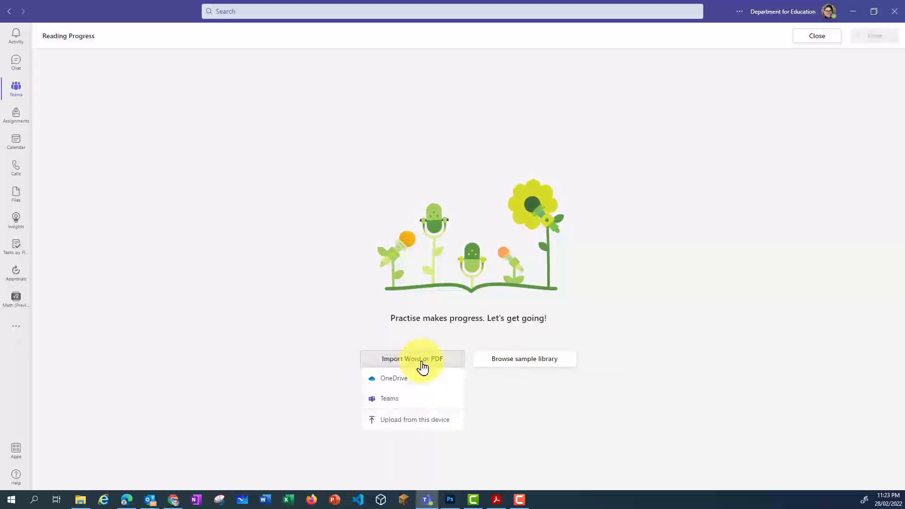
pyautogui.click(413, 427)
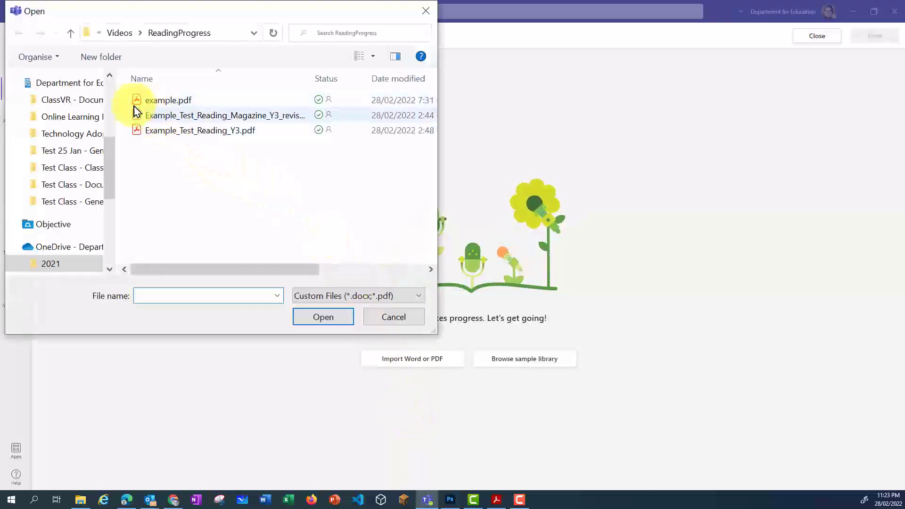
pyautogui.click(151, 103)
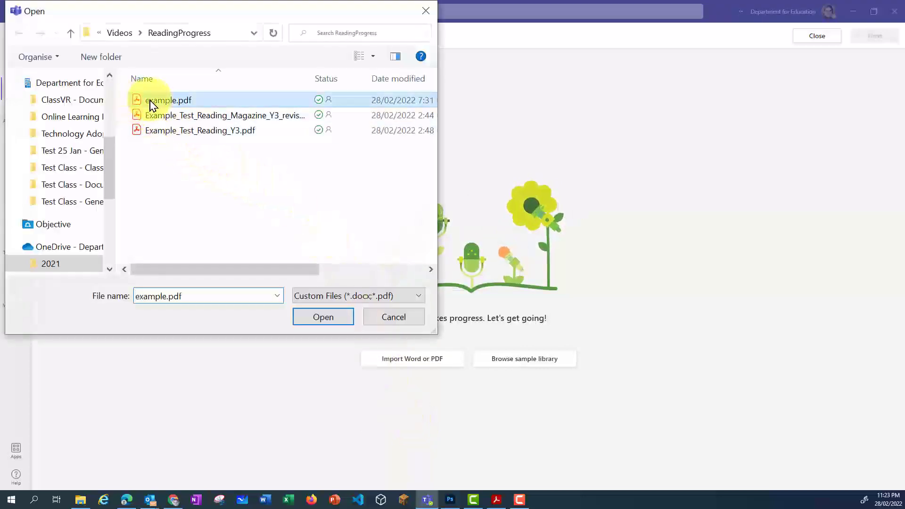
pyautogui.click(303, 318)
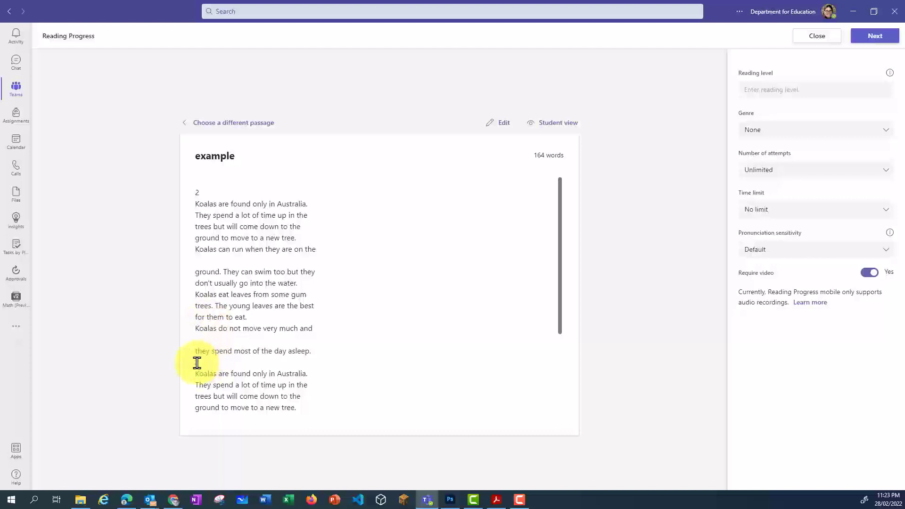
# Edit the imported passage and delete the duplicated second copy of the koala text, including its leading "2".
pyautogui.moveTo(198, 367); pyautogui.dragTo(361, 427)
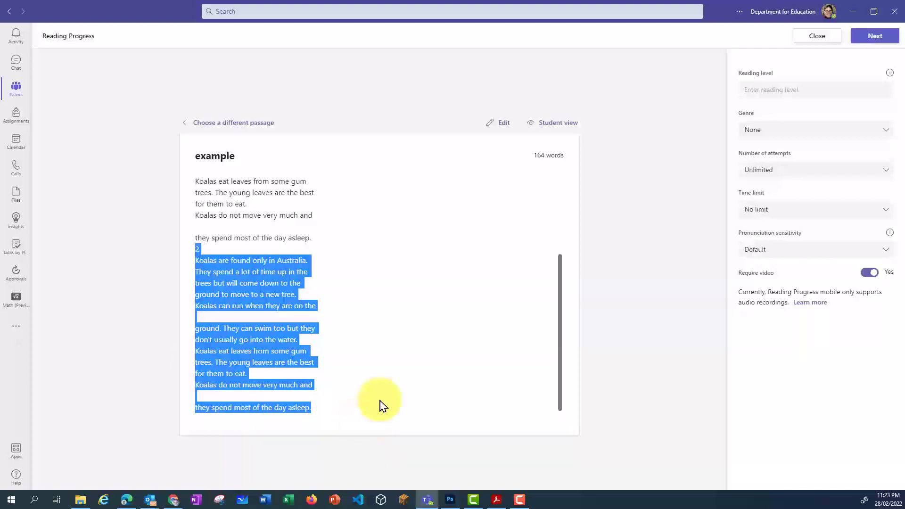
pyautogui.click(503, 125)
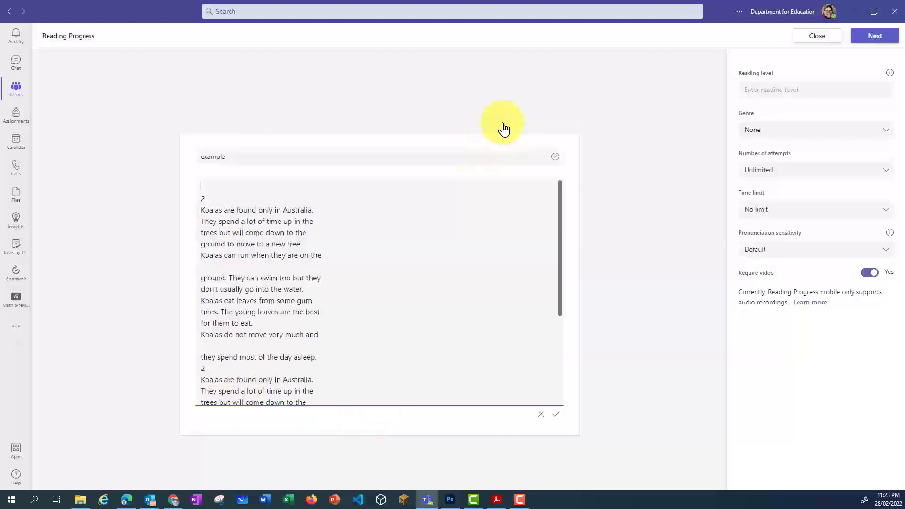
pyautogui.moveTo(200, 367); pyautogui.dragTo(335, 405)
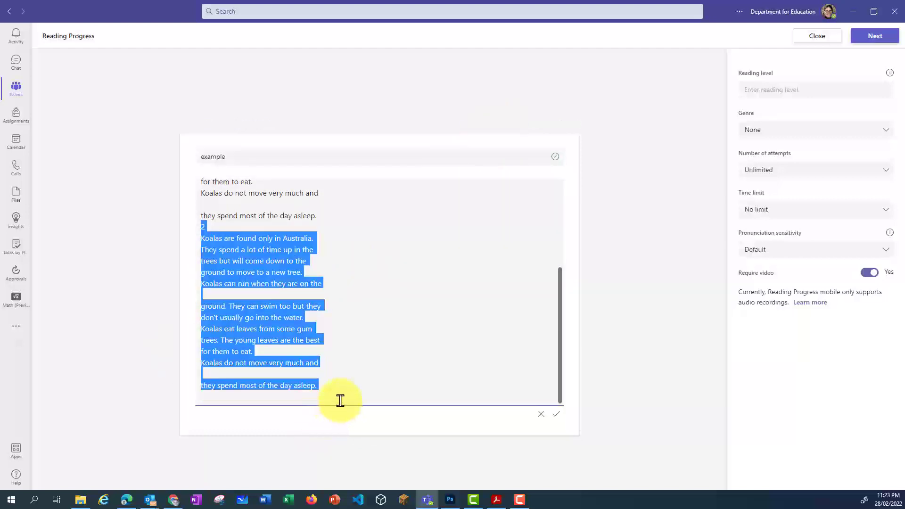
pyautogui.press('Delete')
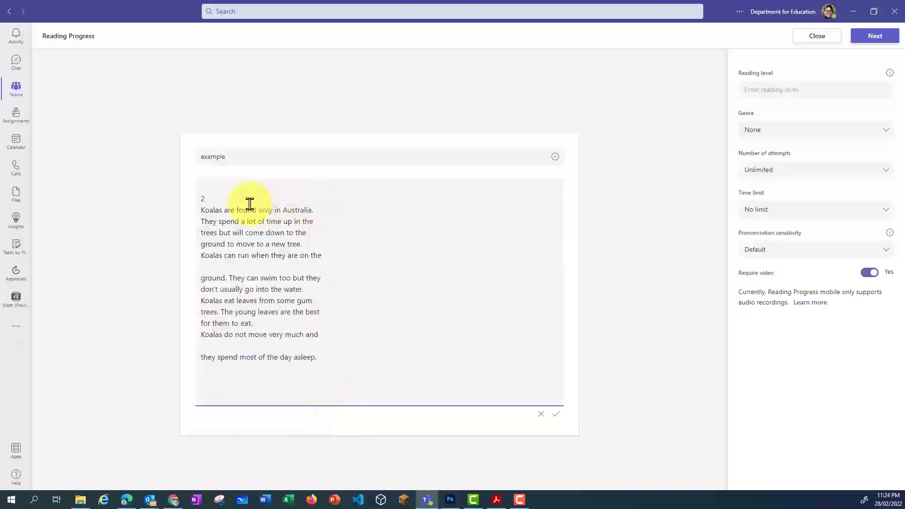
# Remove the stray "2" above the first sentence and adjust the line breaks so the passage forms three separate paragraphs.
pyautogui.click(224, 197)
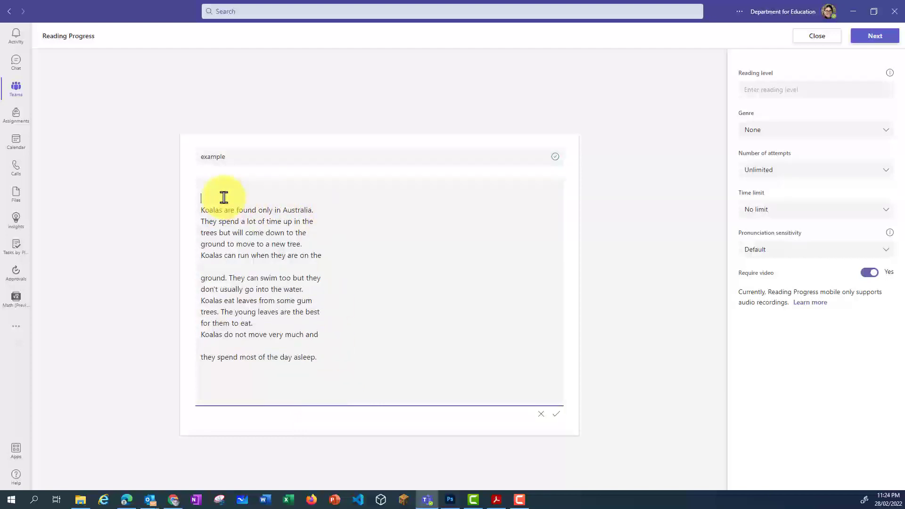
pyautogui.press('Delete')
pyautogui.click(203, 245)
pyautogui.press('Return')
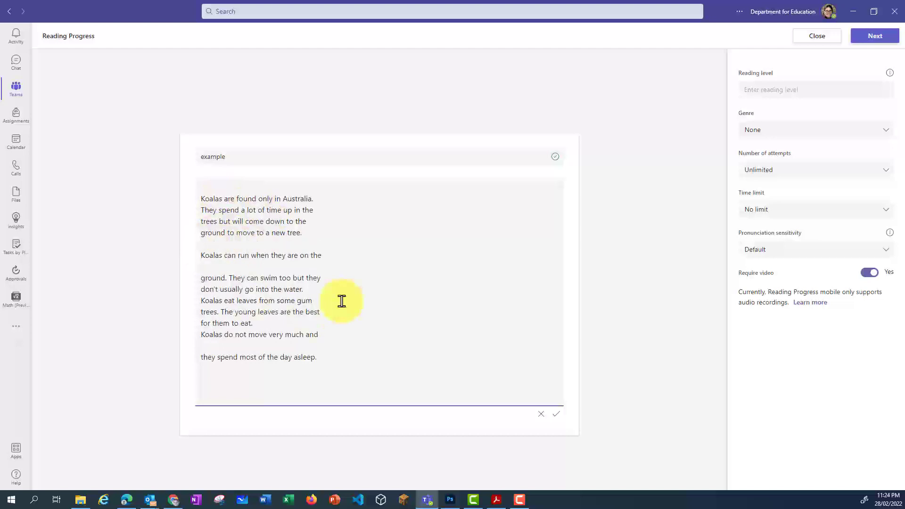
pyautogui.click(300, 267)
pyautogui.press('BackSpace')
pyautogui.click(202, 324)
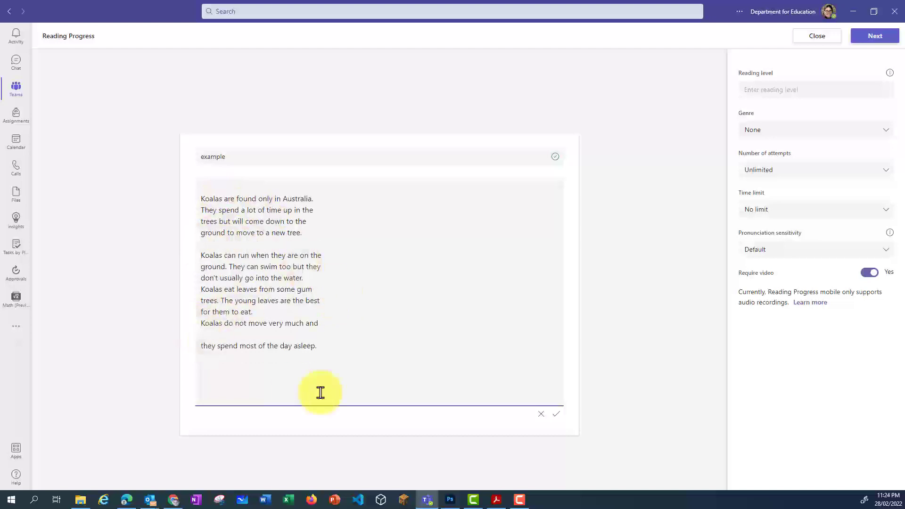
pyautogui.press('Return')
pyautogui.click(257, 348)
pyautogui.press('BackSpace')
# Title the passage "Koalas" and give it reading level Year 3 and genre Non-fiction.
pyautogui.moveTo(239, 156); pyautogui.dragTo(163, 148)
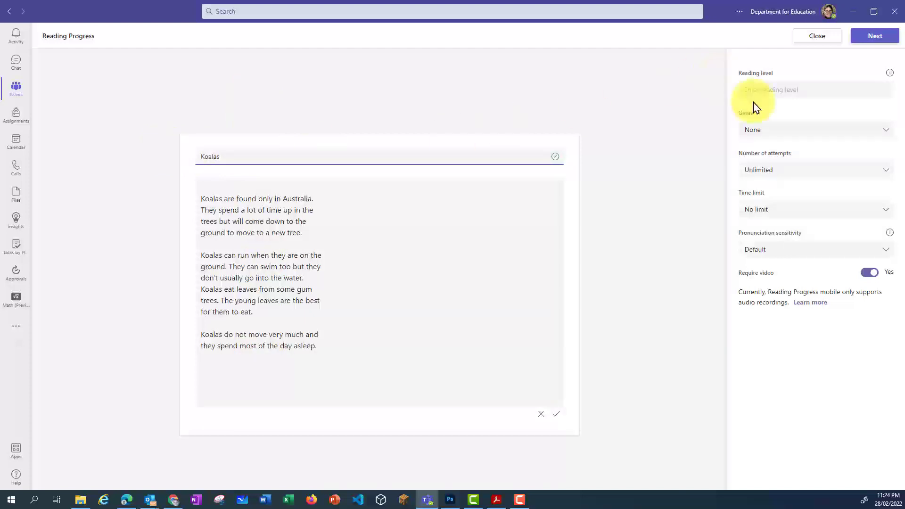
pyautogui.click(802, 91)
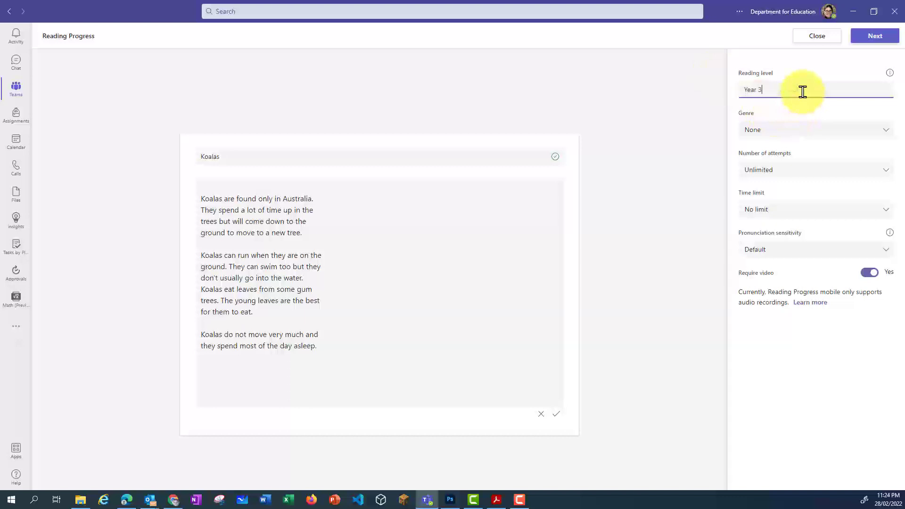
pyautogui.click(885, 135)
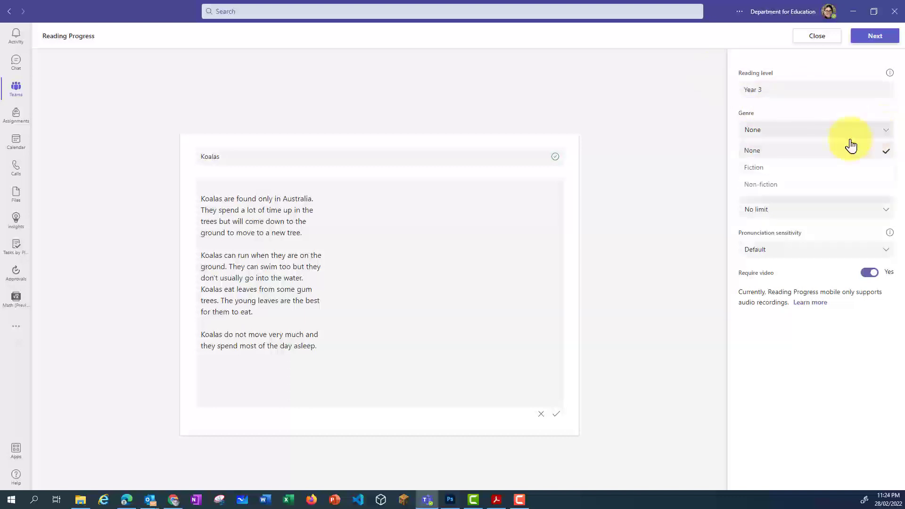
pyautogui.click(750, 184)
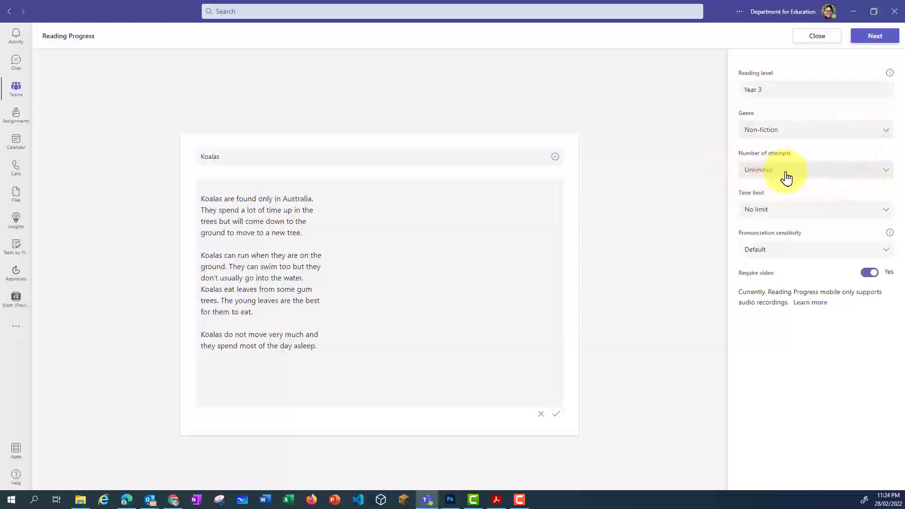
# Review the available options for number of attempts, time limit and pronunciation sensitivity without changing them.
pyautogui.click(887, 177)
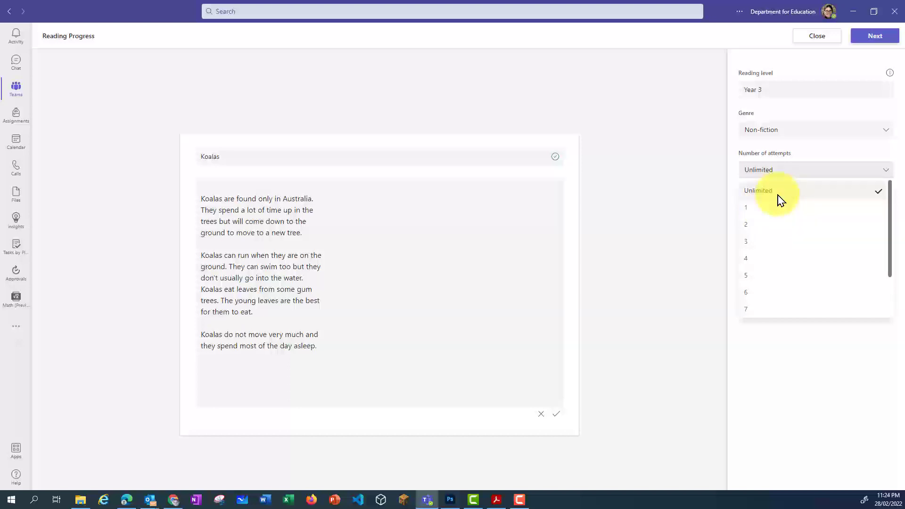
pyautogui.click(824, 160)
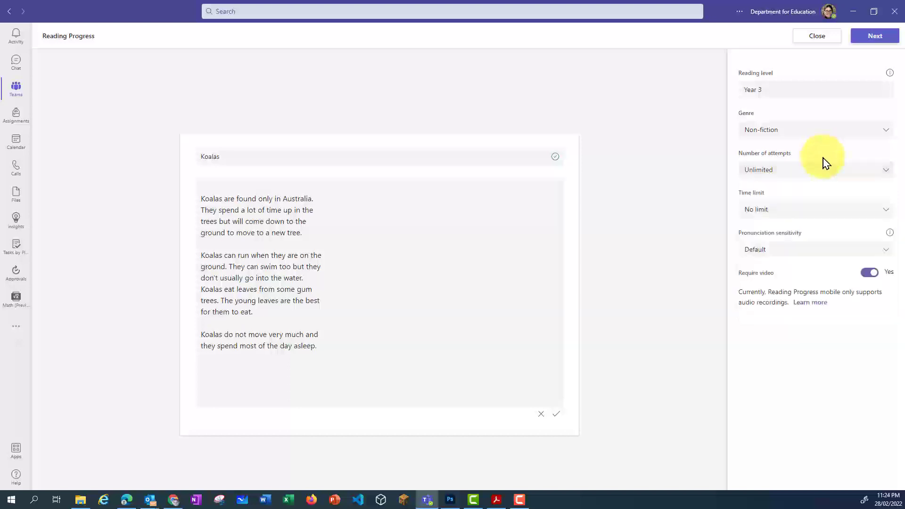
pyautogui.click(889, 212)
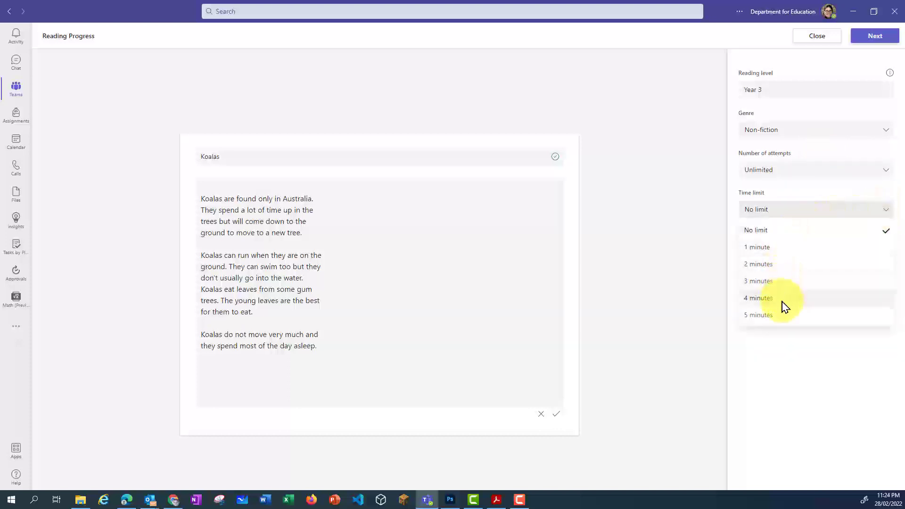
pyautogui.click(803, 207)
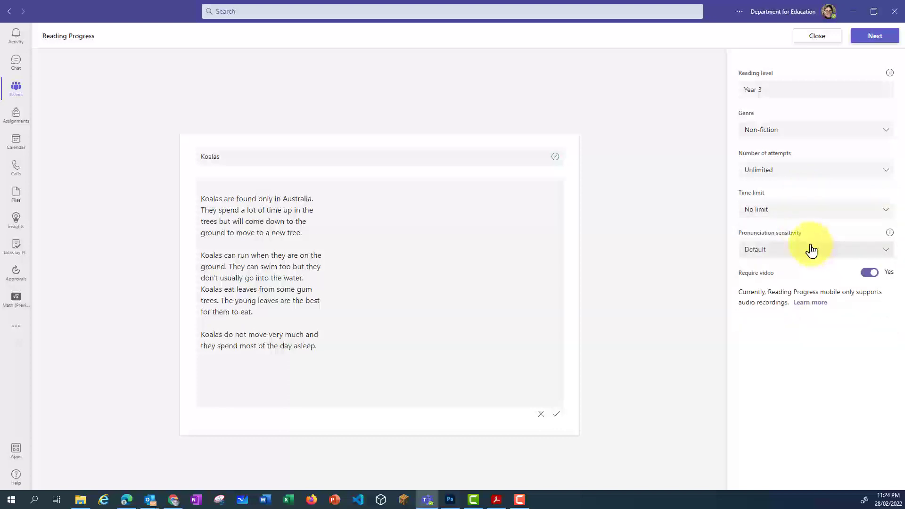
pyautogui.click(882, 253)
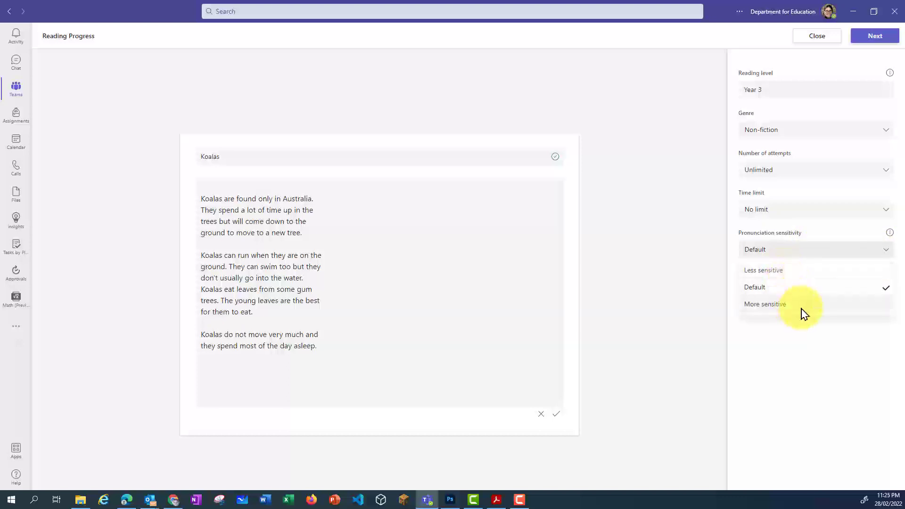
pyautogui.click(773, 348)
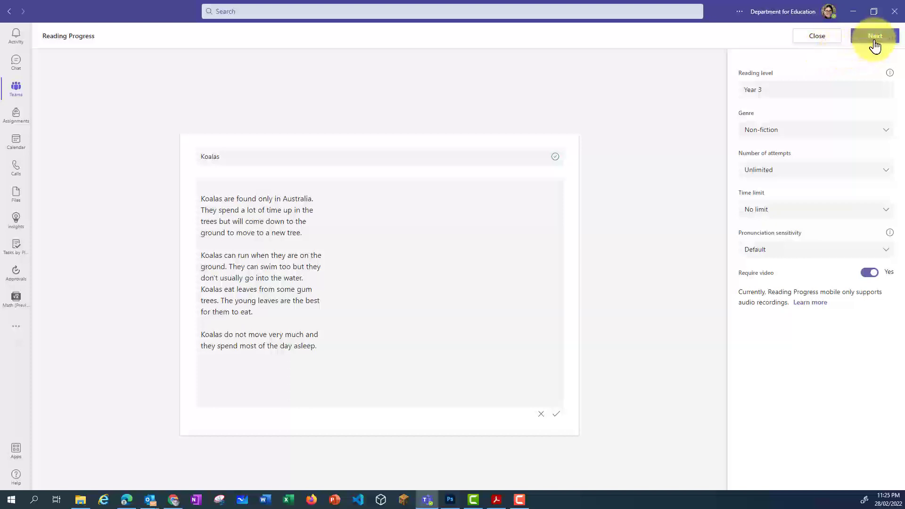
# Save the edits to the Koalas passage title and text.
pyautogui.click(556, 417)
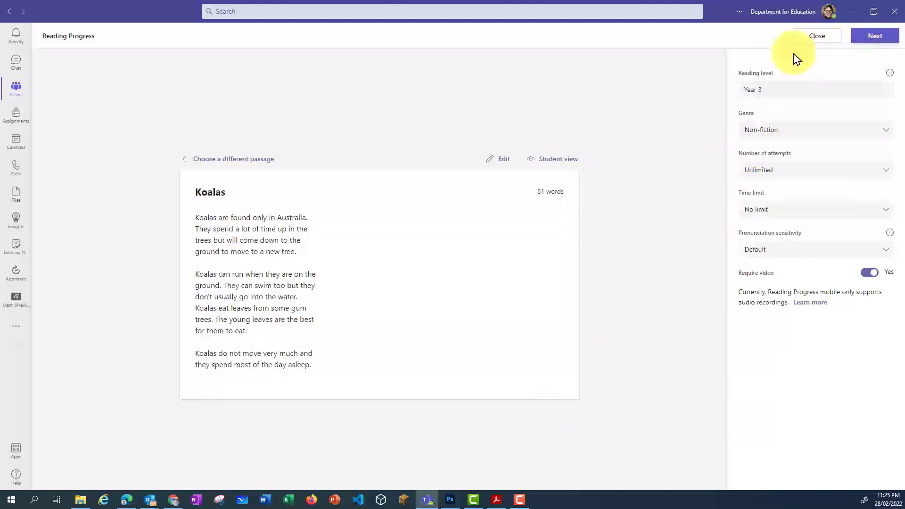
# Preview the Koalas passage in student view and start a test recording to look through the full text.
pyautogui.click(559, 160)
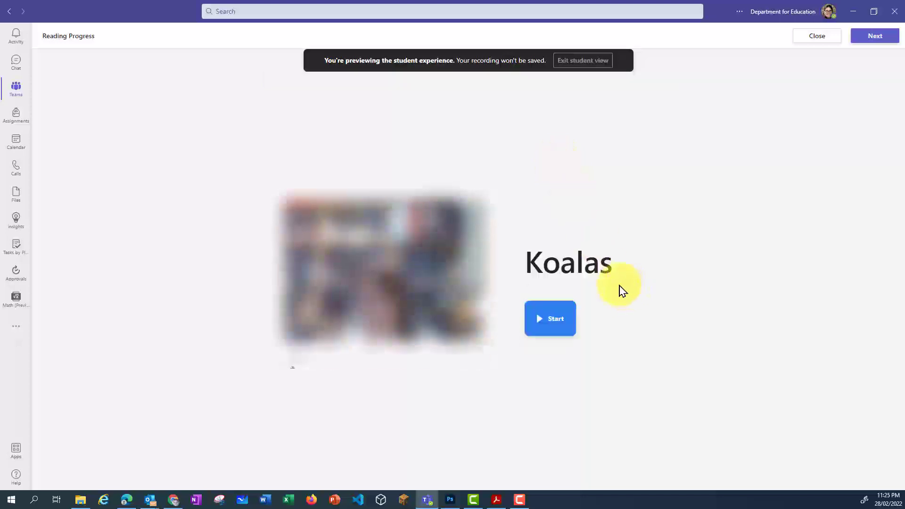
pyautogui.click(554, 325)
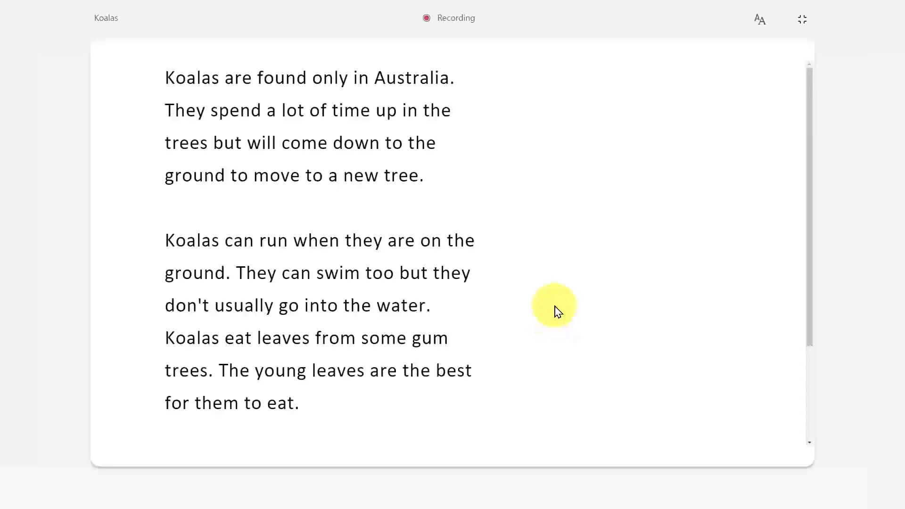
pyautogui.scroll(-3, 554, 310)
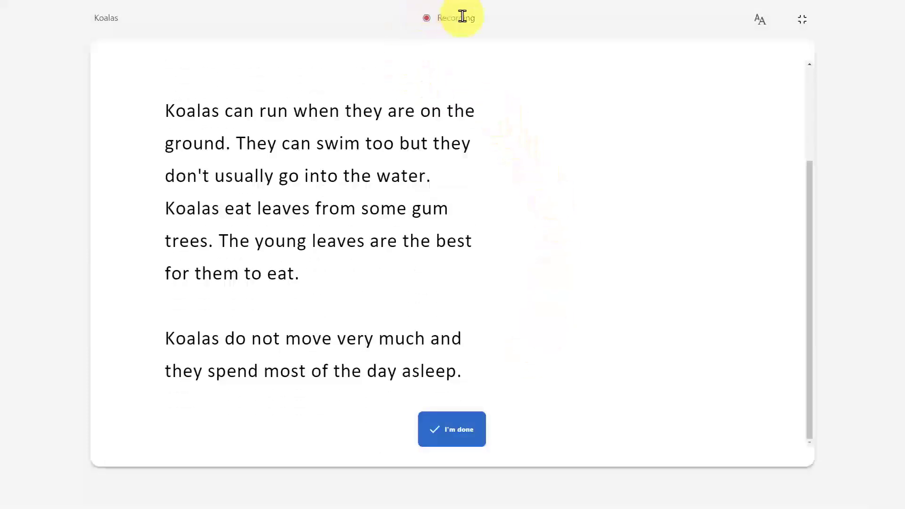
# Apply the yellow theme to the student reading view, try a larger text size and restore it to 42.
pyautogui.click(772, 27)
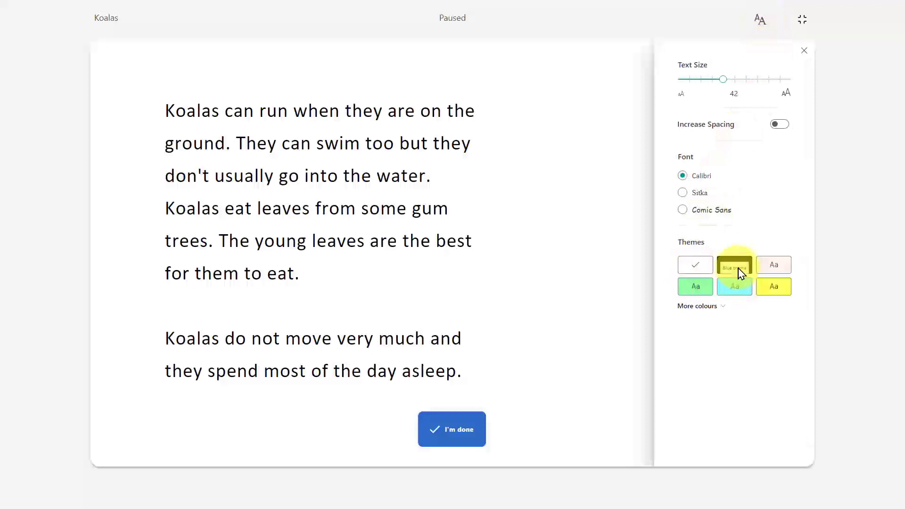
pyautogui.click(738, 290)
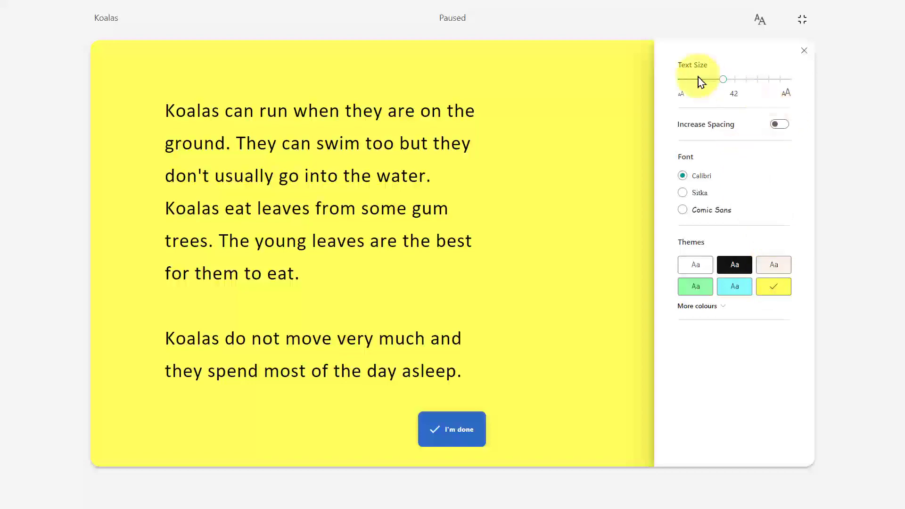
pyautogui.click(746, 83)
pyautogui.click(722, 80)
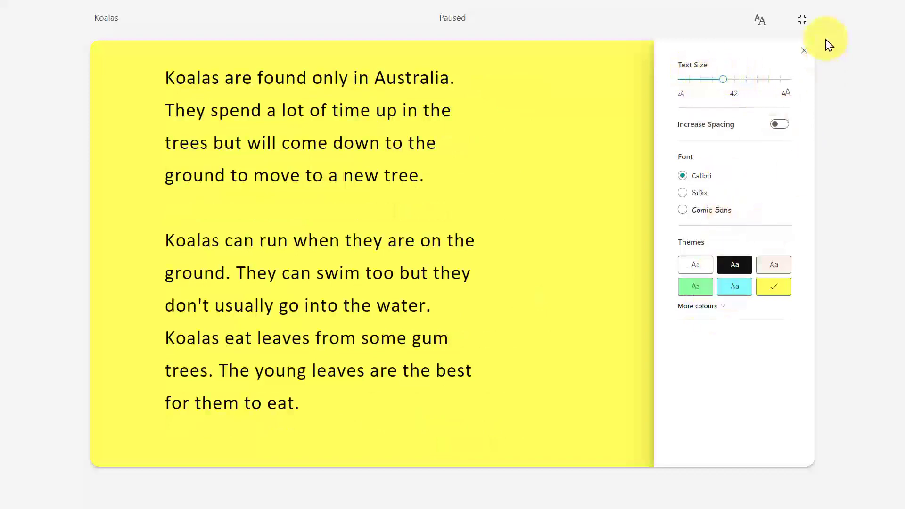
pyautogui.click(804, 51)
# Finish the test reading of the passage and exit the student view.
pyautogui.scroll(-3, 485, 304)
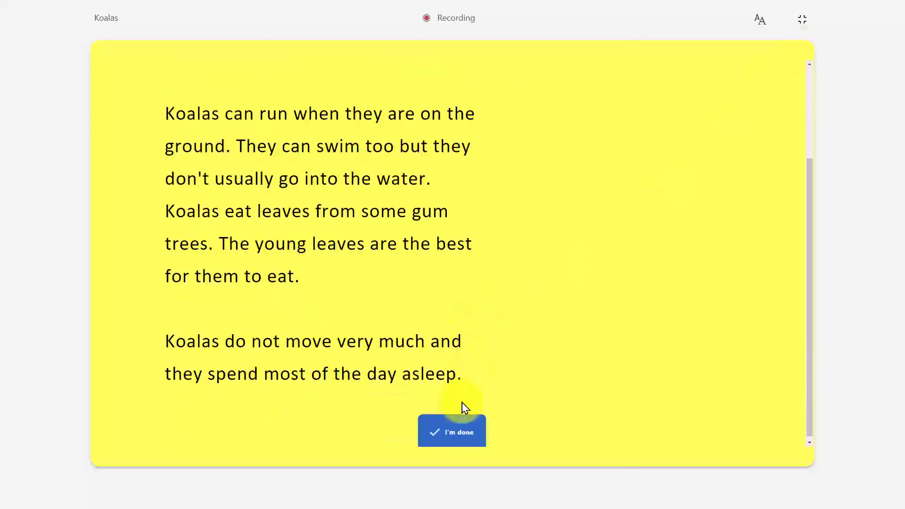
pyautogui.click(449, 427)
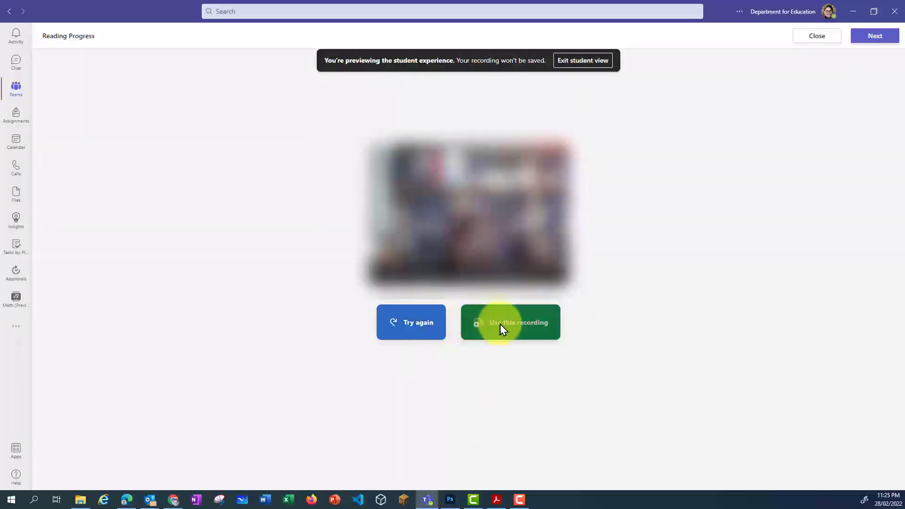
pyautogui.click(598, 66)
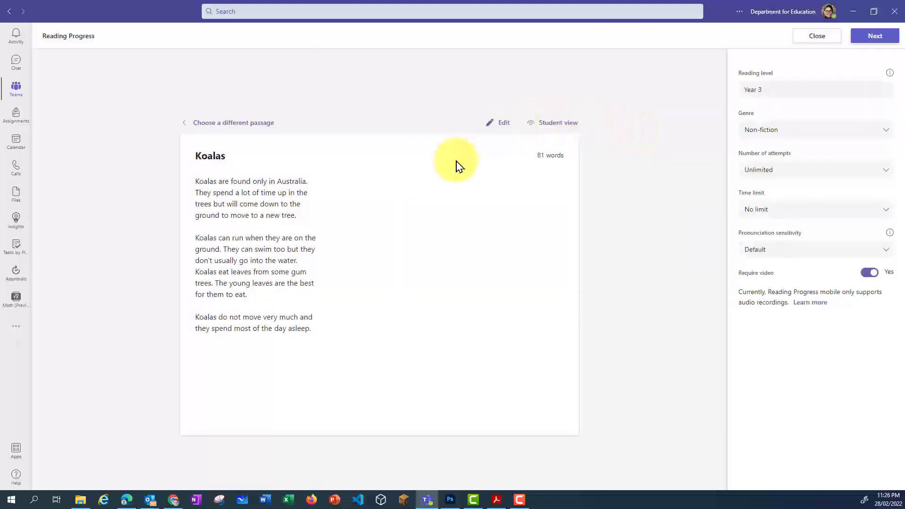
# Add the Koalas passage to the new assignment and attach example.pdf from the ReadingProgress folder on this device.
pyautogui.click(873, 38)
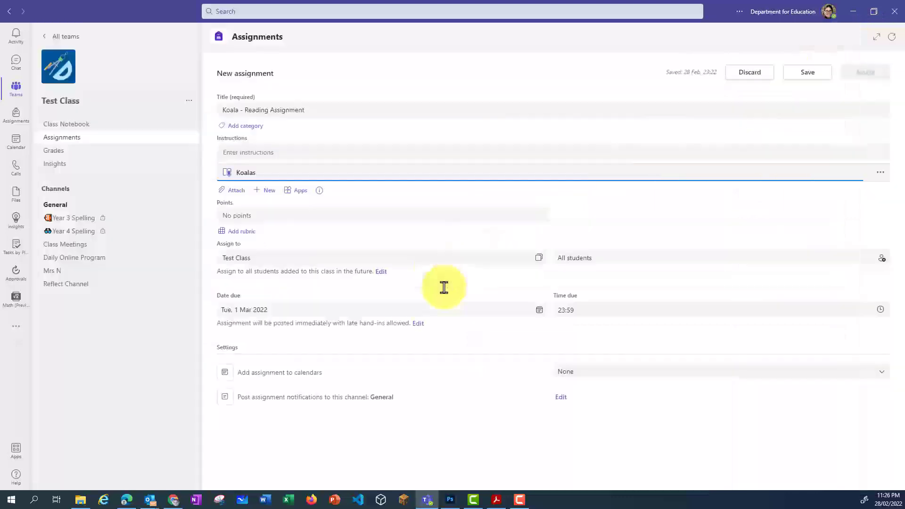
pyautogui.click(235, 195)
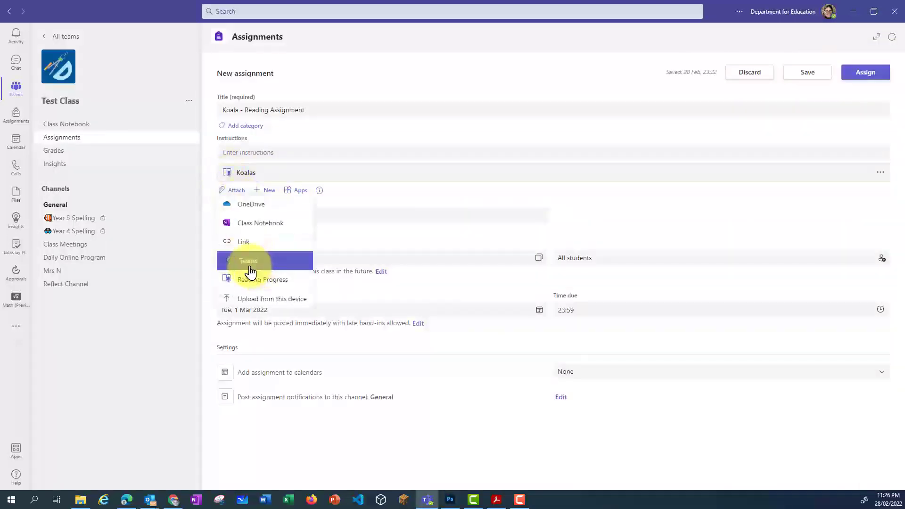
pyautogui.click(254, 301)
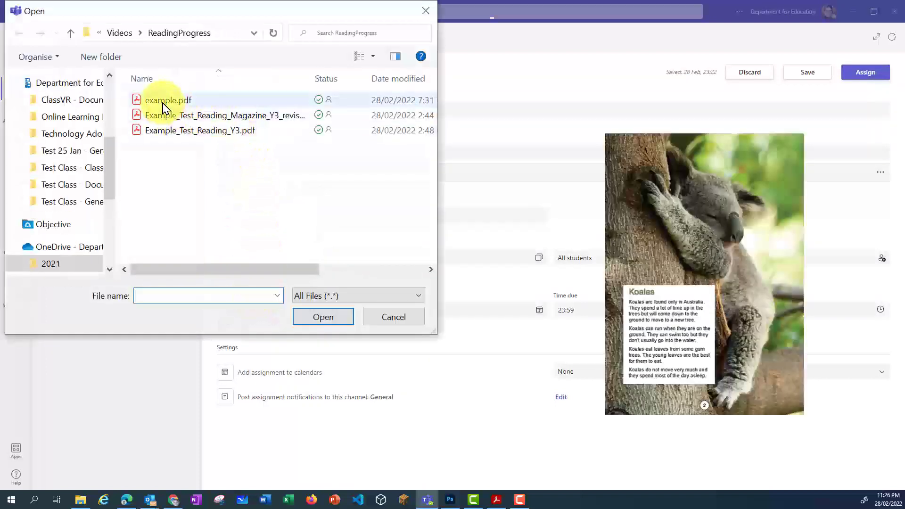
pyautogui.click(163, 101)
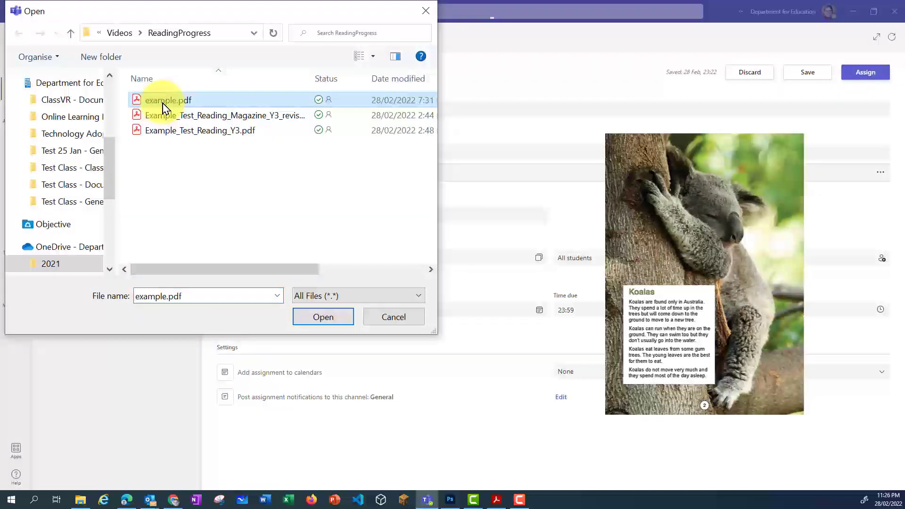
pyautogui.click(309, 320)
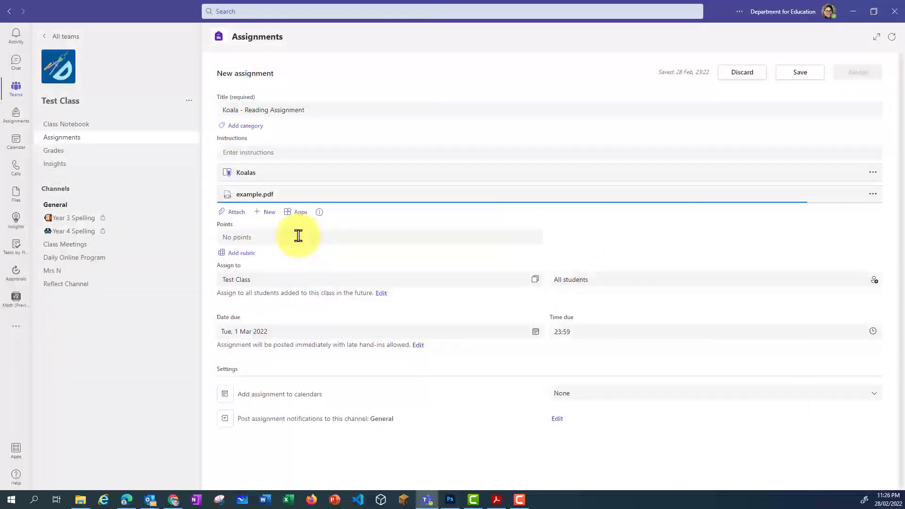
# Attach the Microsoft Forms quiz link to the assignment with the display text "Koala Reading Comprehension".
pyautogui.click(238, 217)
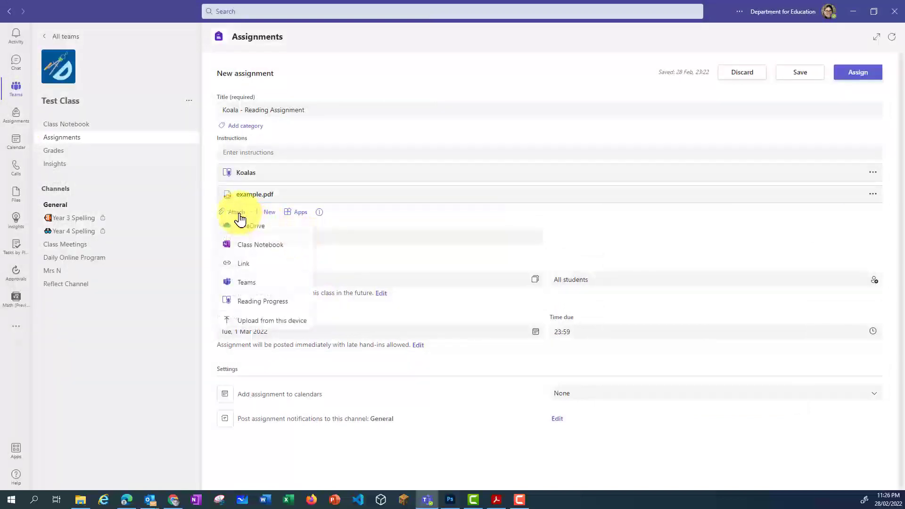
pyautogui.click(248, 267)
pyautogui.moveTo(333, 188); pyautogui.dragTo(584, 191)
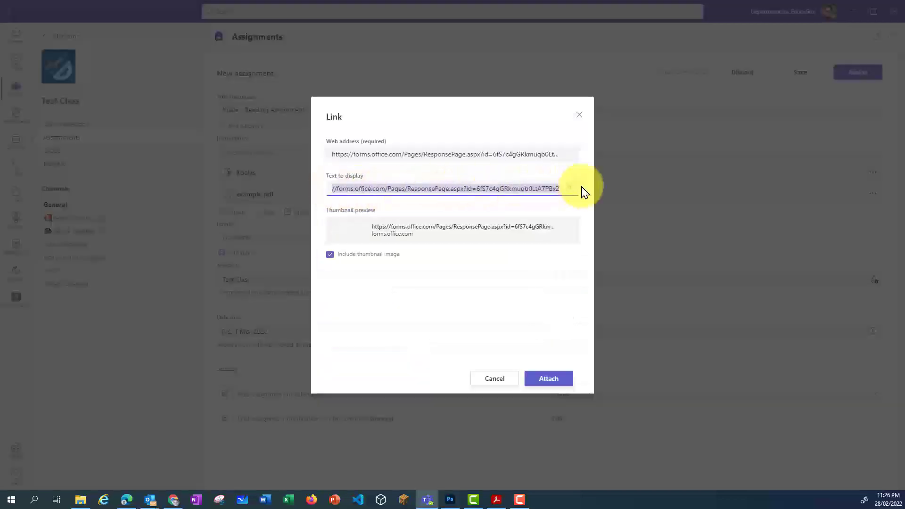
pyautogui.write('Koala Reading Com')
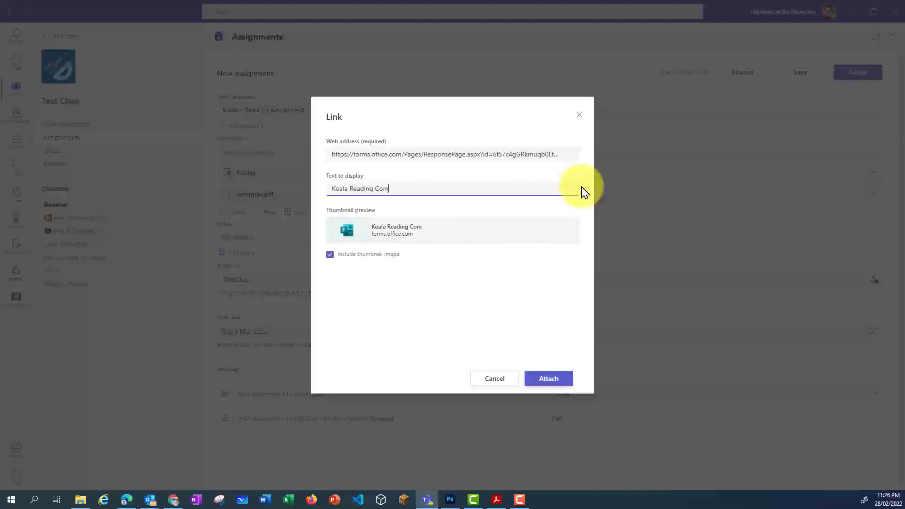
pyautogui.write('prehension')
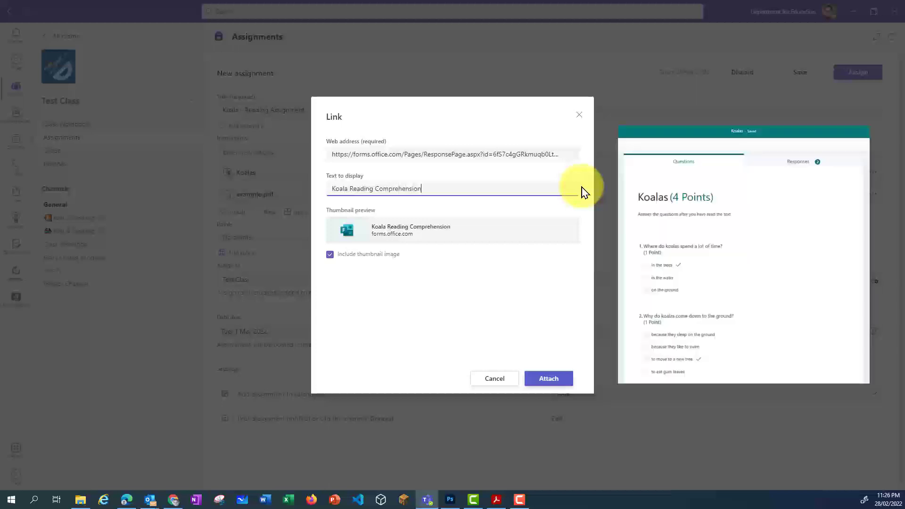
pyautogui.click(499, 278)
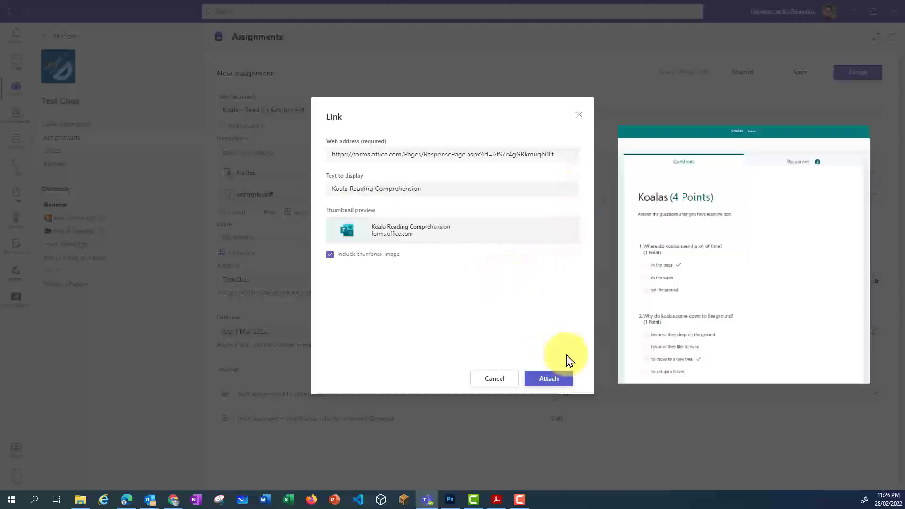
pyautogui.click(549, 379)
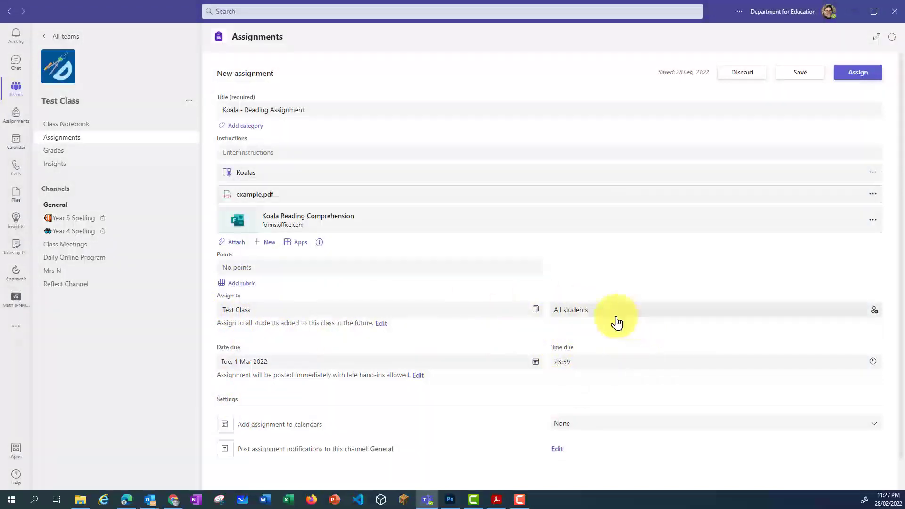
# Check the student selection options, keep all students in Test Class, and assign the Koala - Reading Assignment.
pyautogui.click(875, 319)
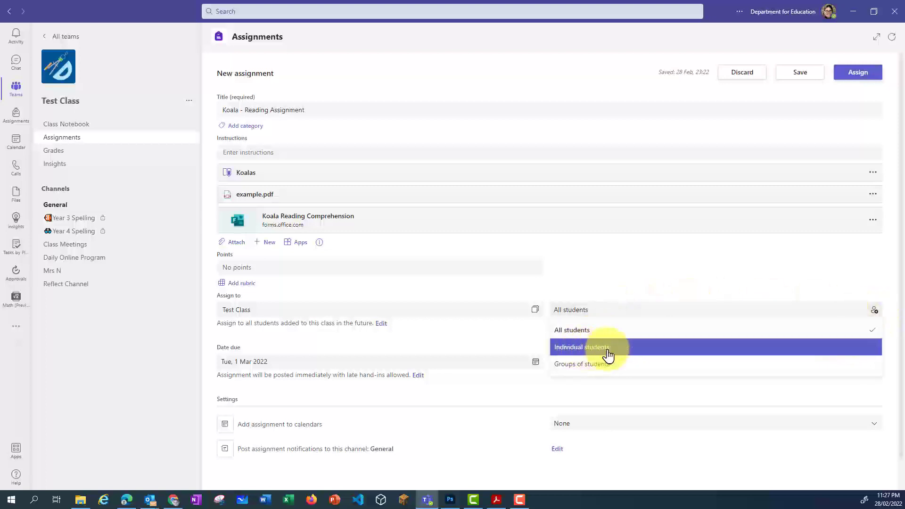
pyautogui.click(672, 277)
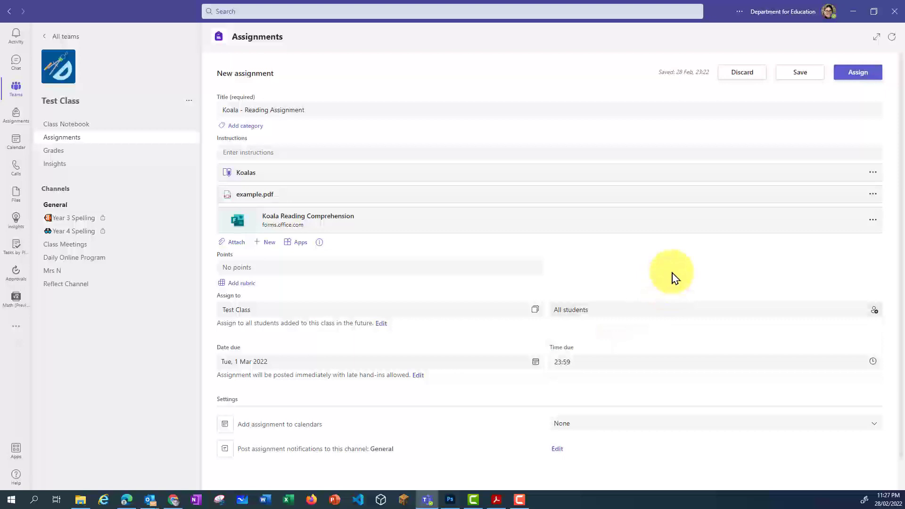
pyautogui.click(858, 73)
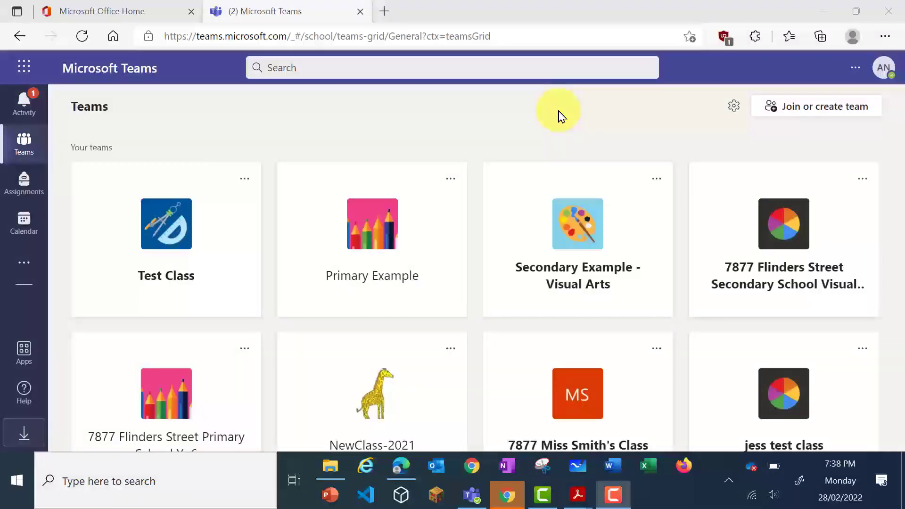
# In the student's Microsoft Teams in the browser, open the Koala - Reading assignment of Test Class and its Koalas passage.
pyautogui.click(202, 232)
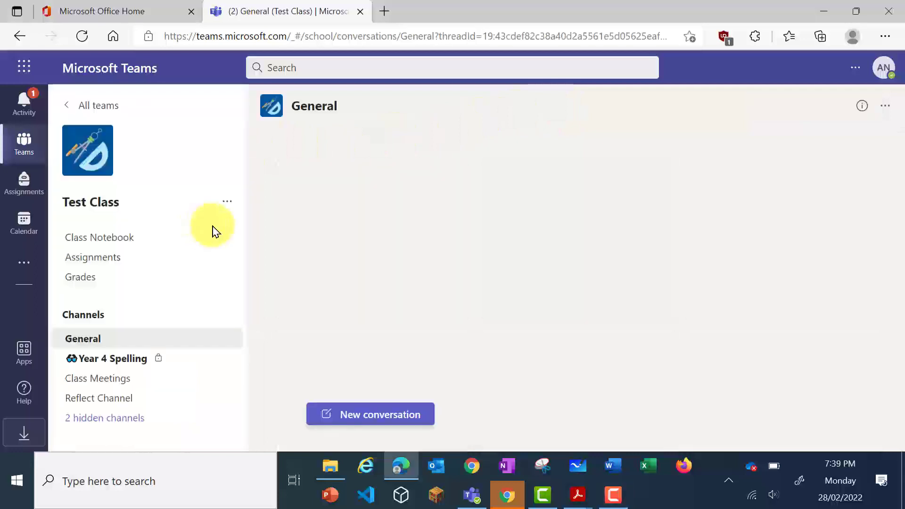
pyautogui.click(111, 264)
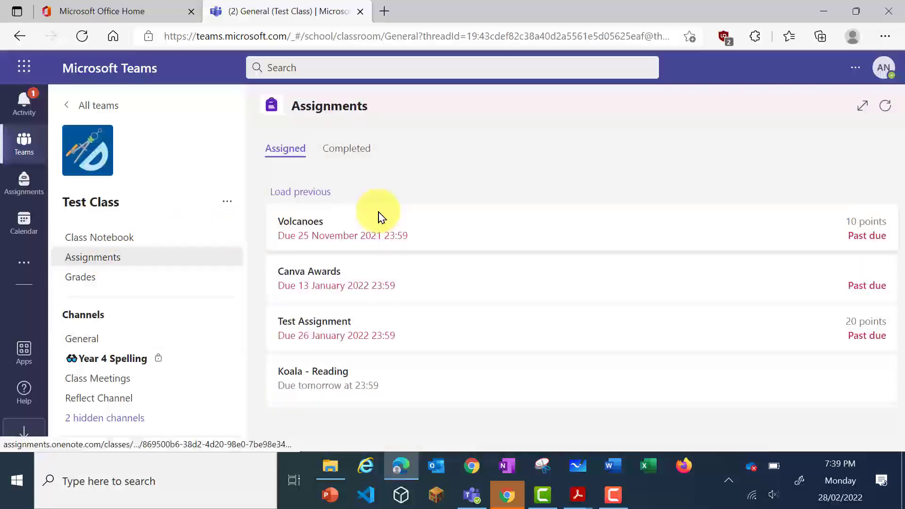
pyautogui.click(327, 374)
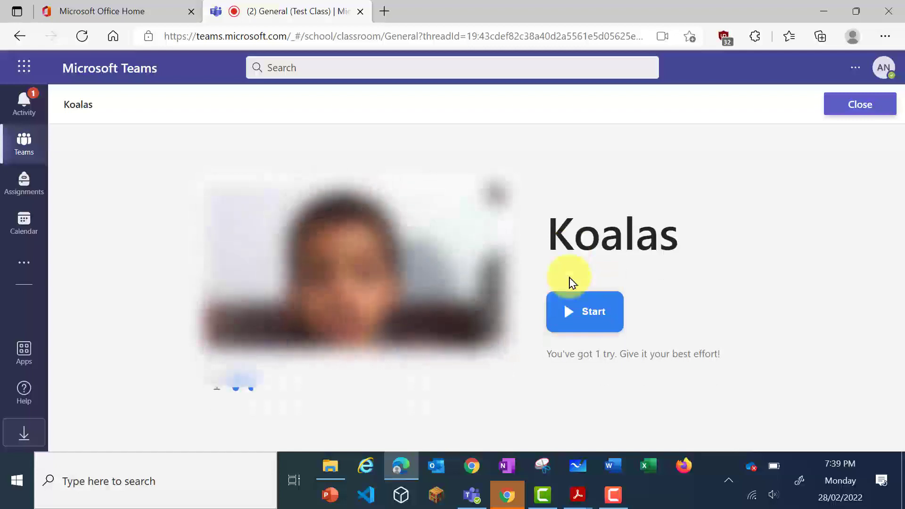
# Start the student's recording of the Koalas passage and mark the reading as done at the end of the text.
pyautogui.click(582, 324)
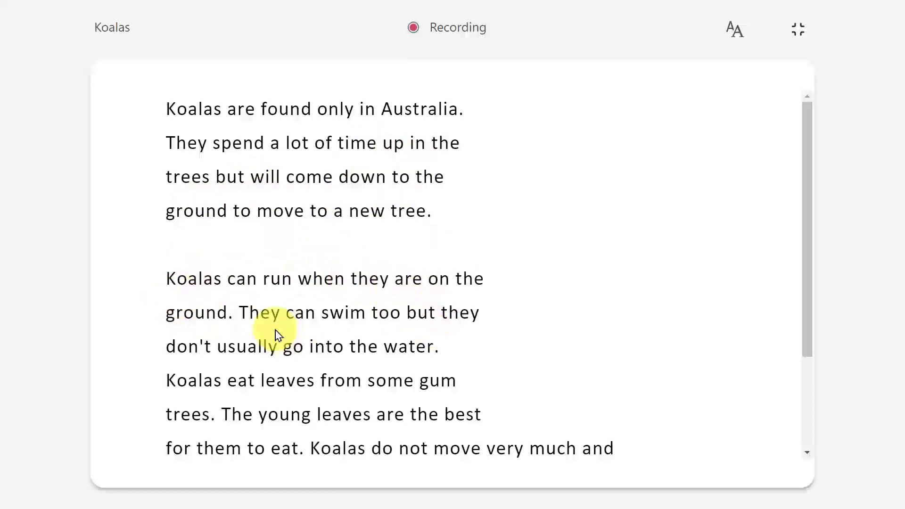
pyautogui.scroll(-3, 218, 438)
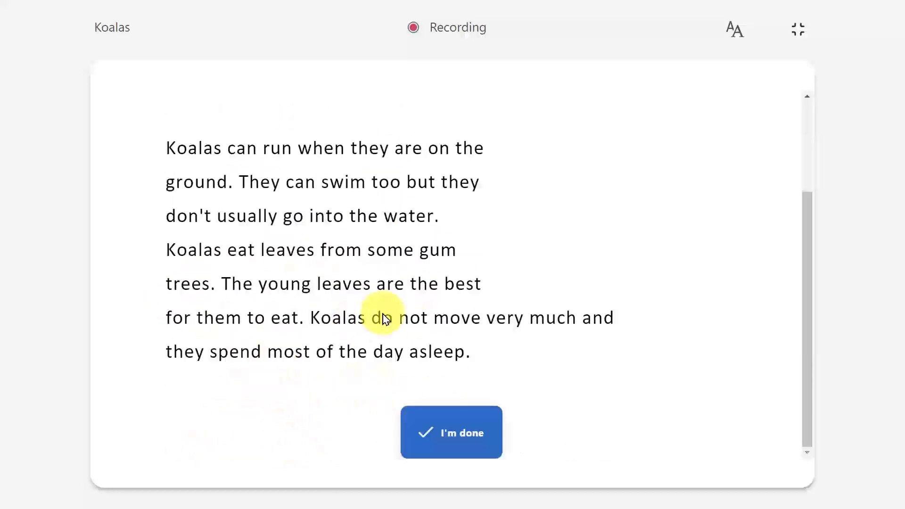
pyautogui.doubleClick(411, 318)
pyautogui.click(462, 443)
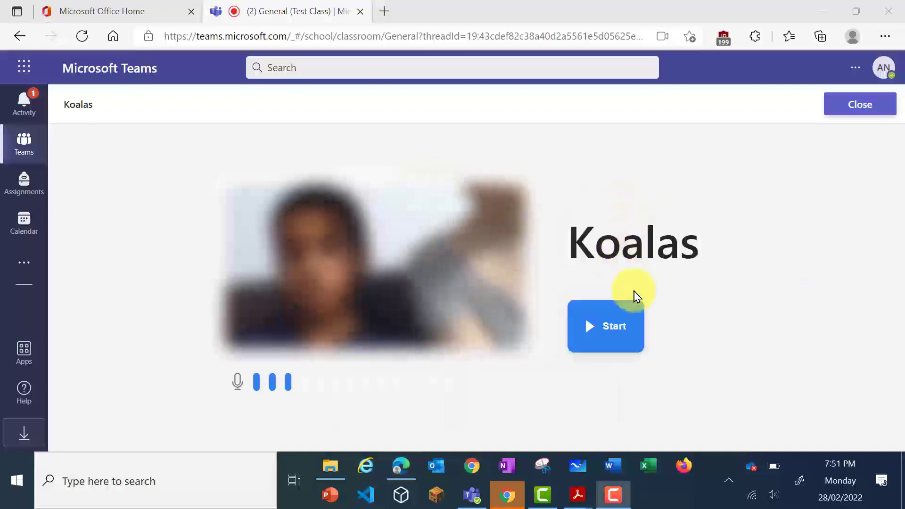
# Record another student reading of the Koalas passage through to completion and hand in the Koala - Reading assignment.
pyautogui.click(616, 329)
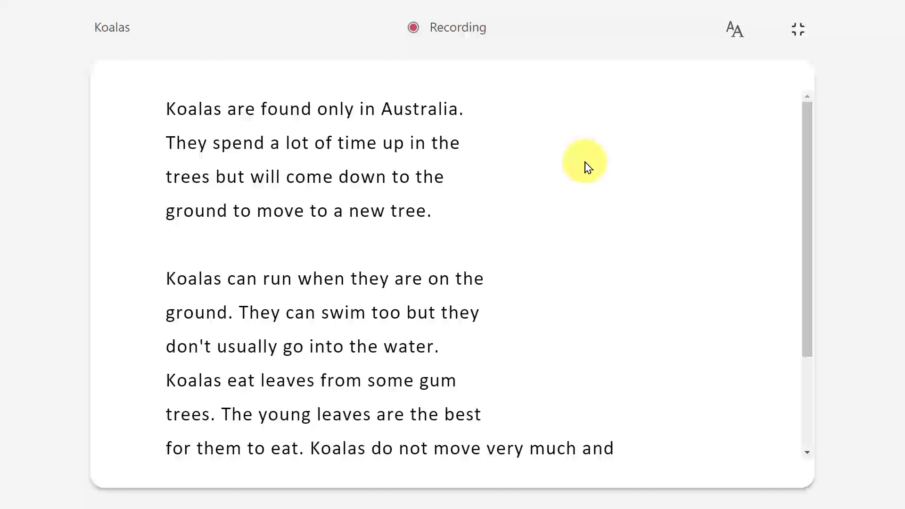
pyautogui.click(808, 453)
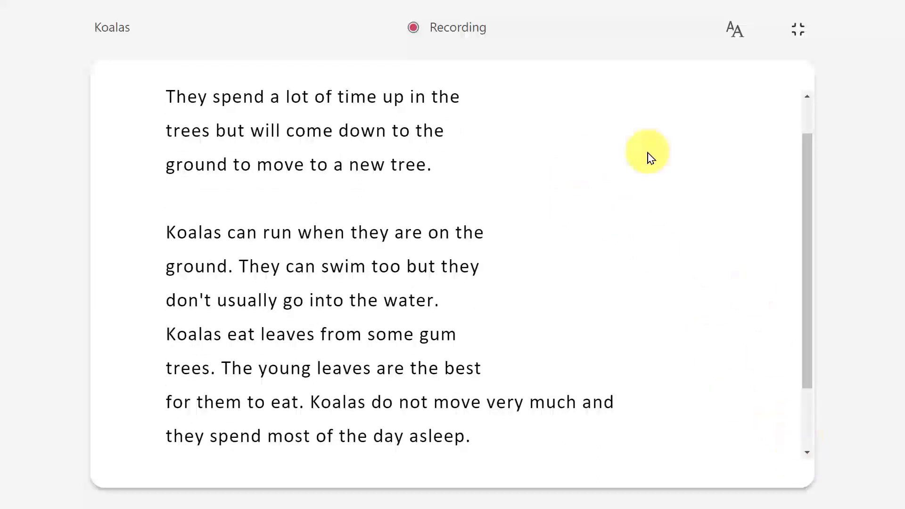
pyautogui.scroll(-2, 683, 188)
pyautogui.click(489, 432)
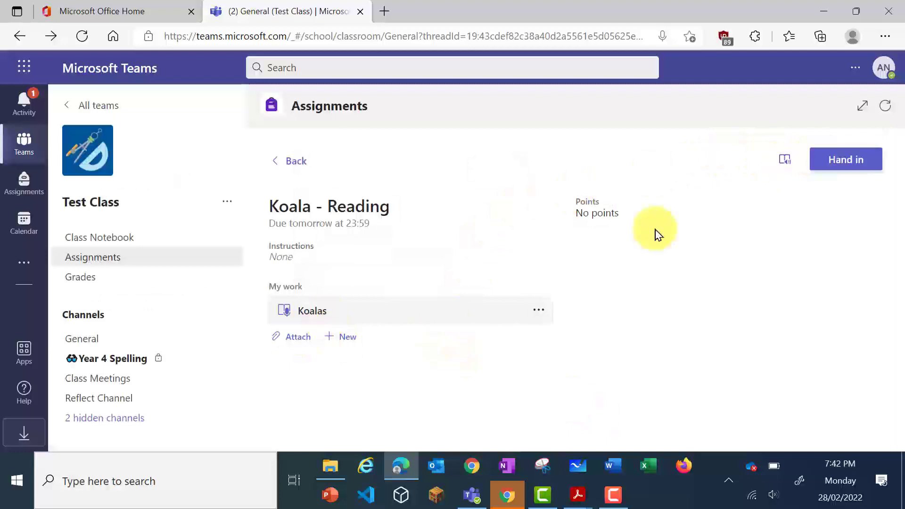
pyautogui.click(831, 163)
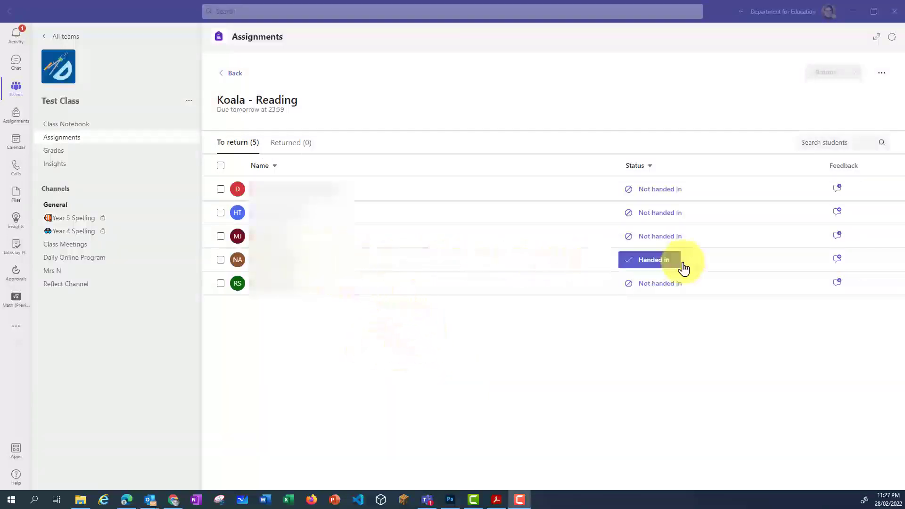
# In the teacher's Teams app, open the handed-in Koala - Reading submission and play the student's reading video.
pyautogui.click(650, 265)
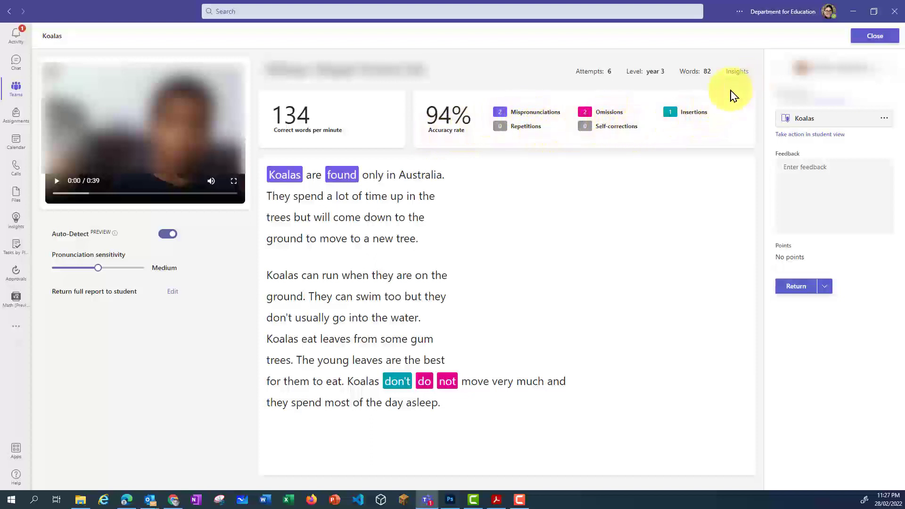
pyautogui.click(58, 183)
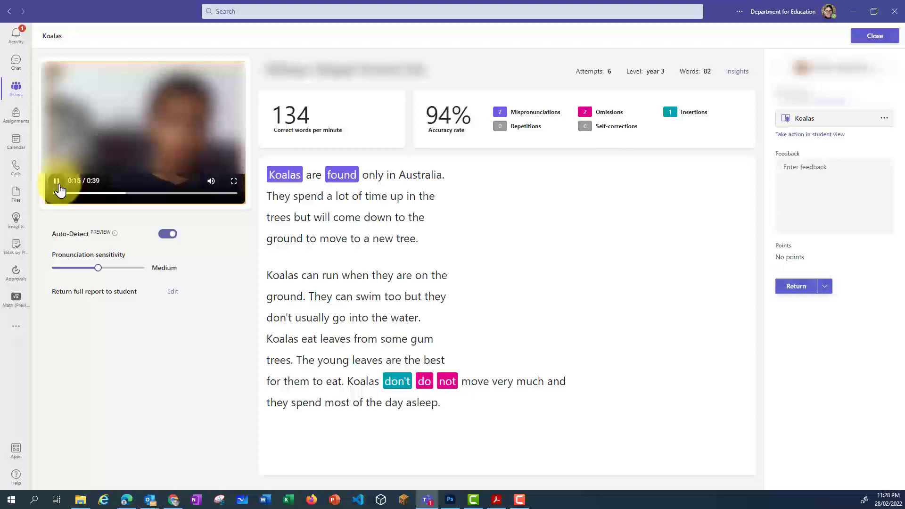
# Pause the student's reading video and mark the word "they" in "Koalas can run when they are on the ground" as an omission.
pyautogui.click(57, 184)
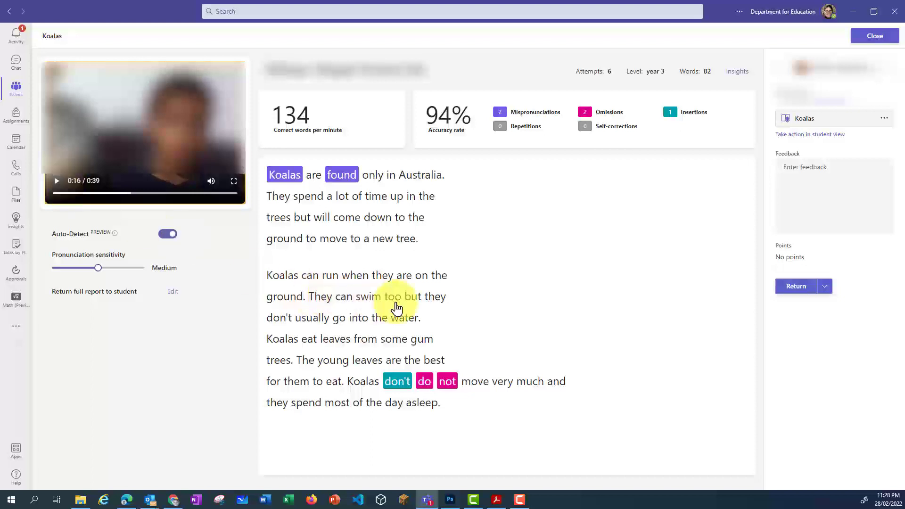
pyautogui.click(384, 276)
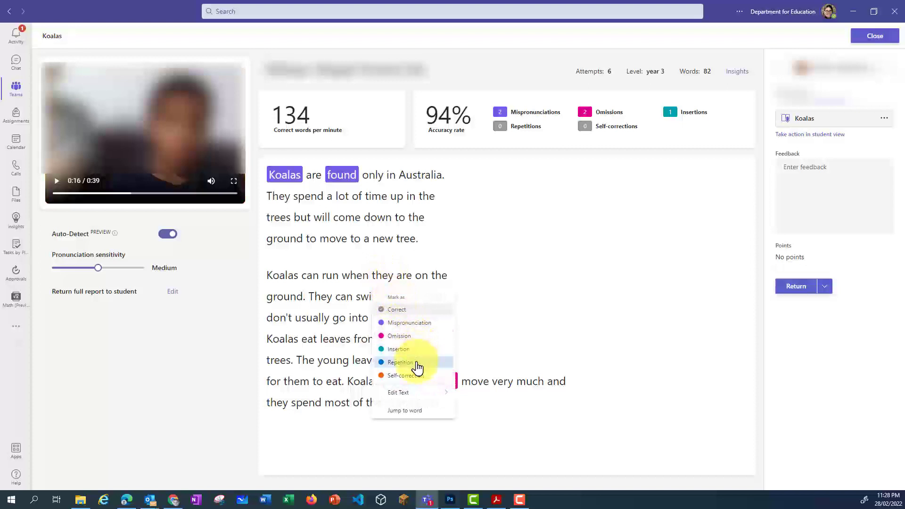
pyautogui.click(401, 335)
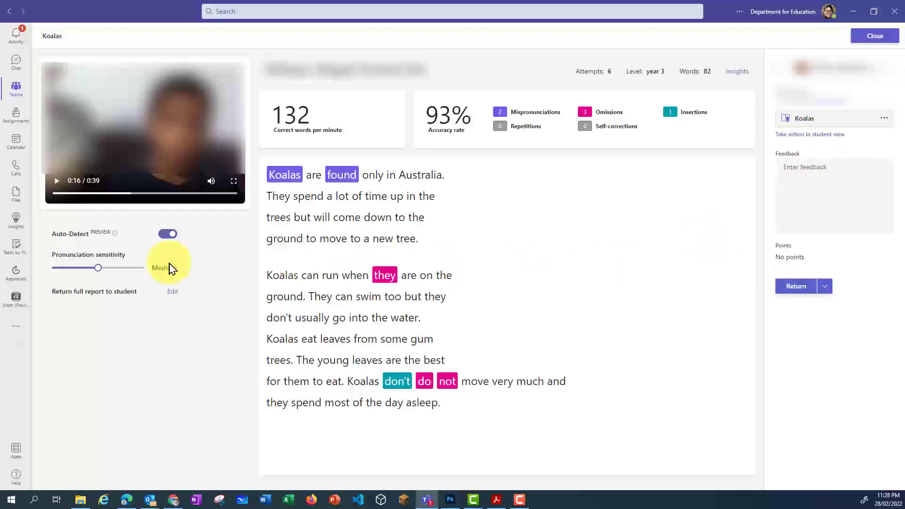
# Save the student report setting as Full report for just this once, return the Koalas reading to the student and close the review.
pyautogui.click(172, 293)
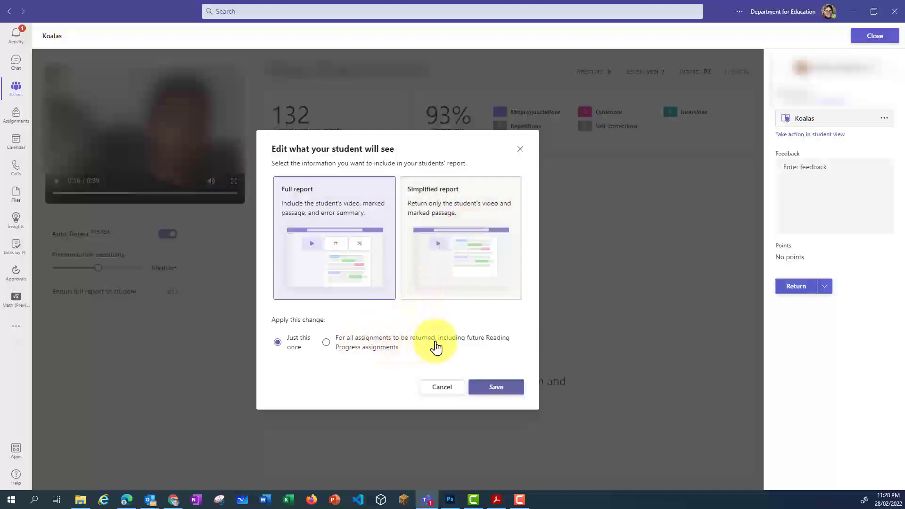
pyautogui.click(496, 387)
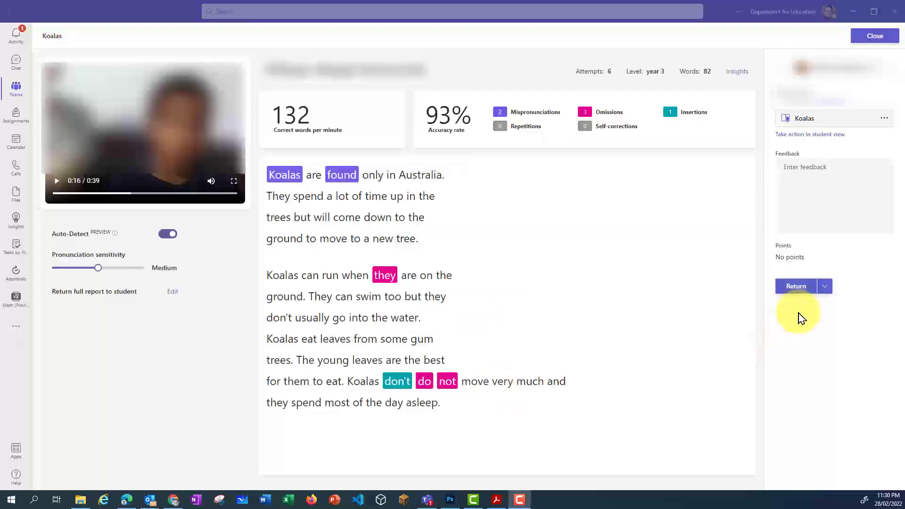
pyautogui.click(795, 286)
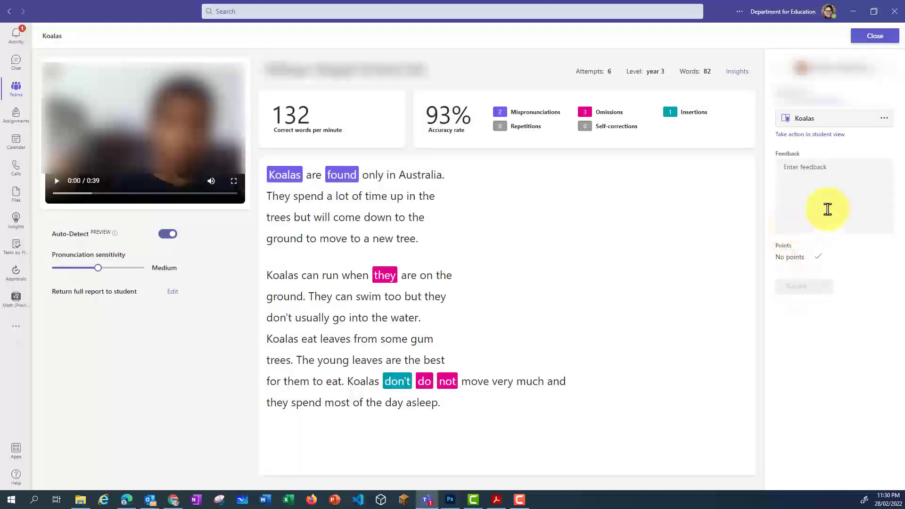
pyautogui.click(872, 43)
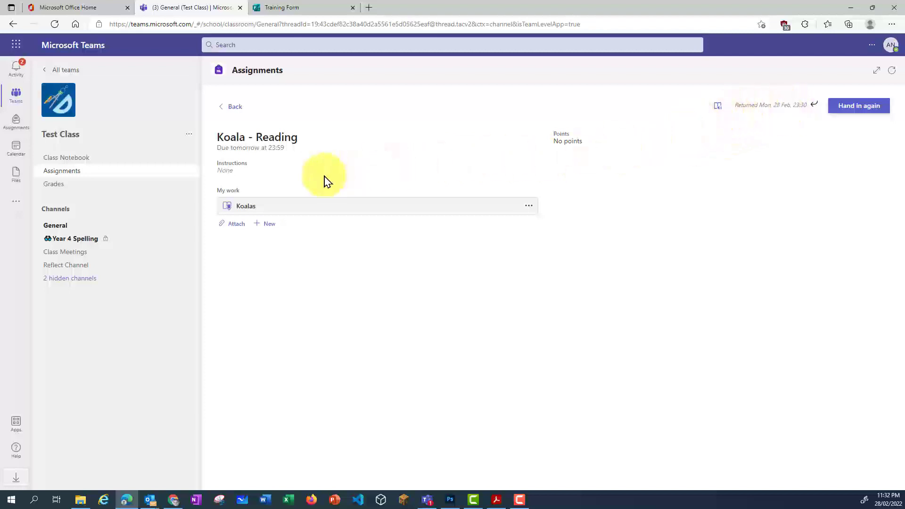
# In the student's Teams in the browser, open the returned Koalas report, review its scores and marked passage, and close it.
pyautogui.click(240, 214)
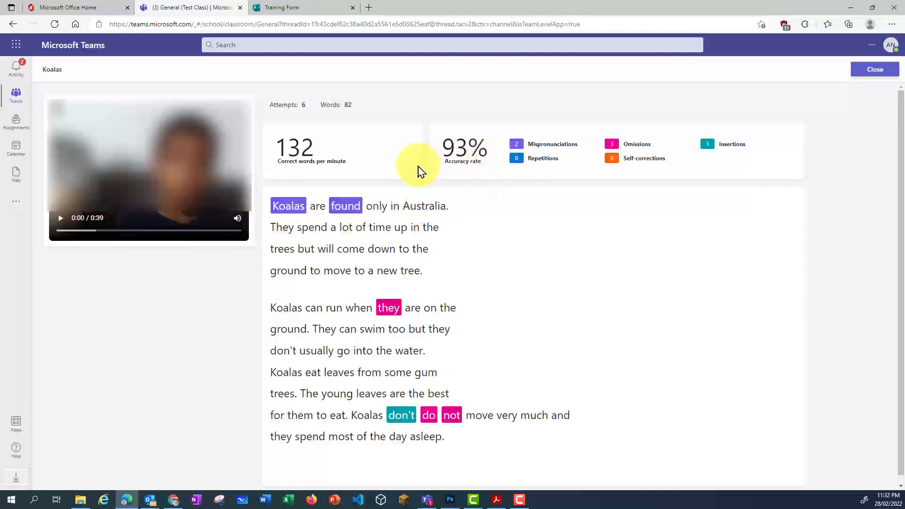
pyautogui.click(379, 213)
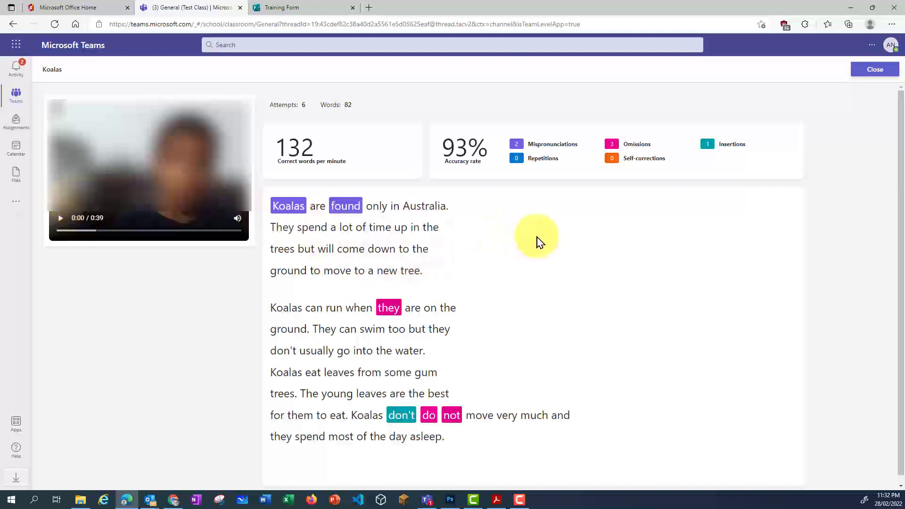
pyautogui.scroll(-1, 528, 238)
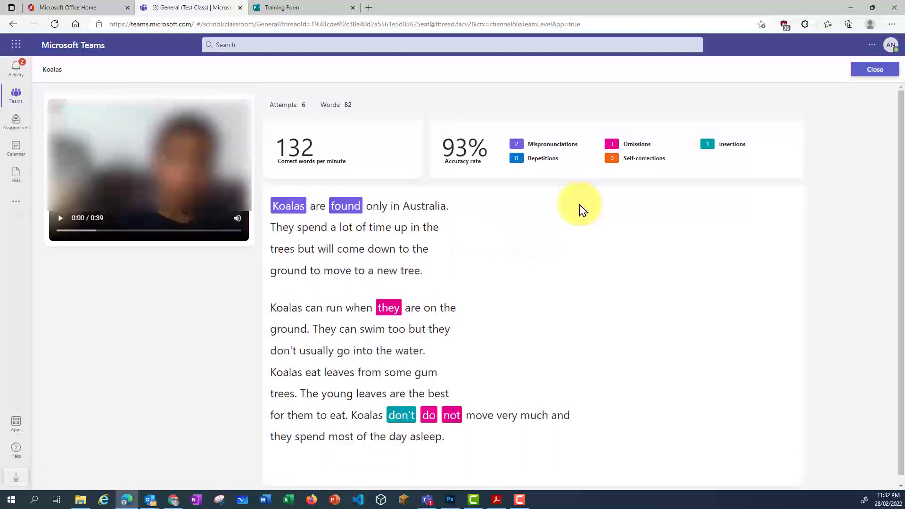
pyautogui.click(881, 71)
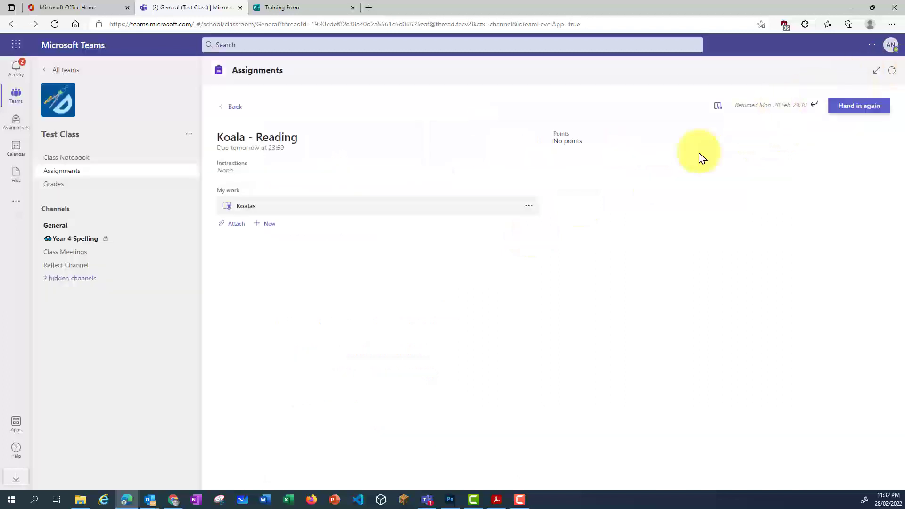